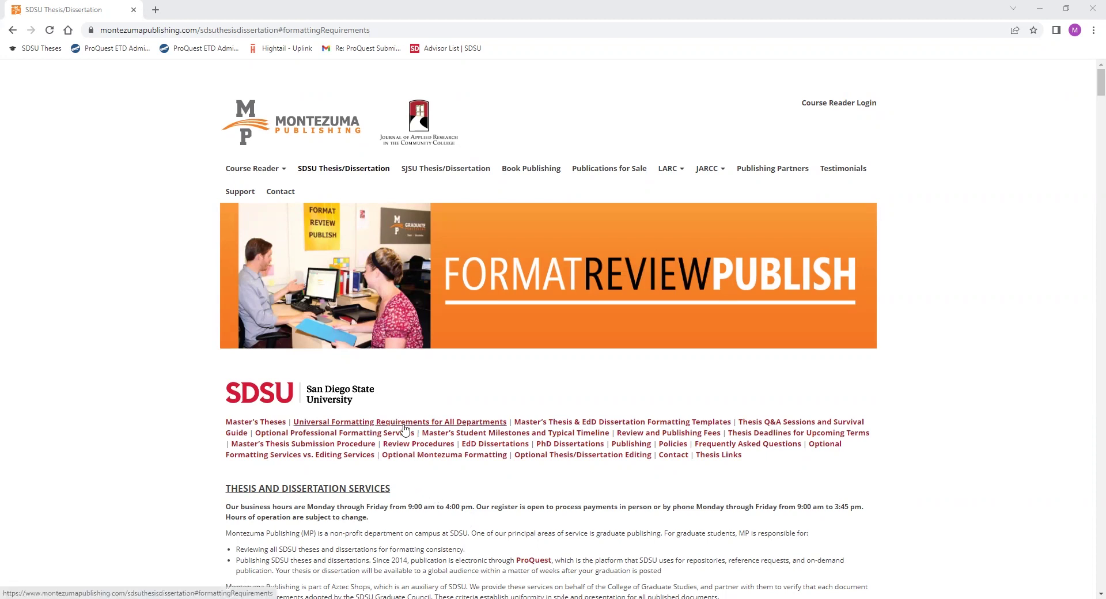
Jump to the Universal Formatting Requirements section of the SDSU thesis page.
left_click(404, 425)
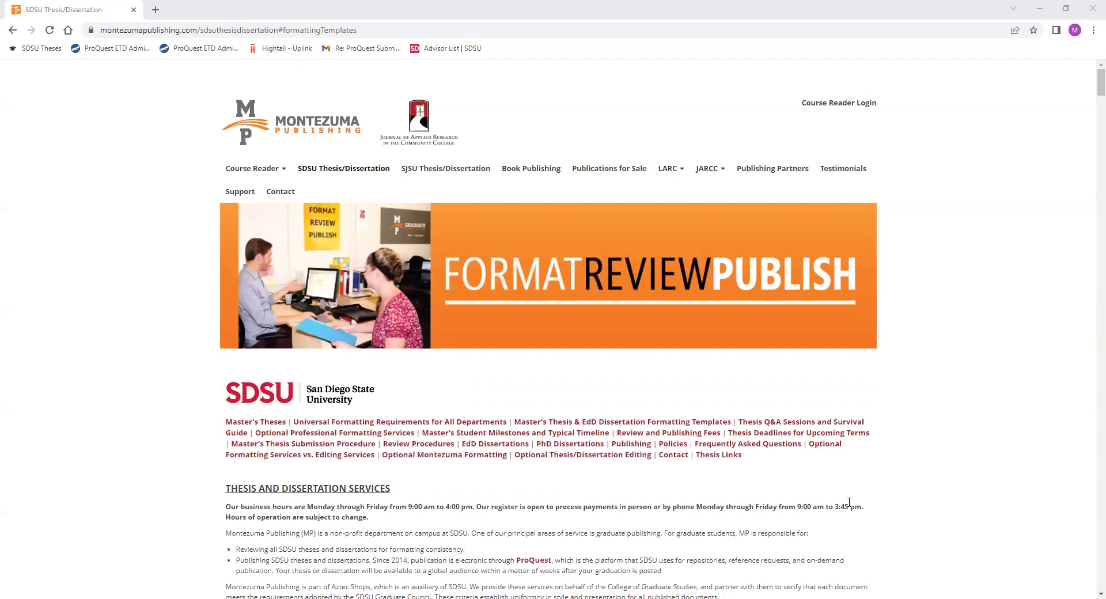
Download the SDSU Thesis Template .dotx and scroll past the EdD template section.
left_click(607, 422)
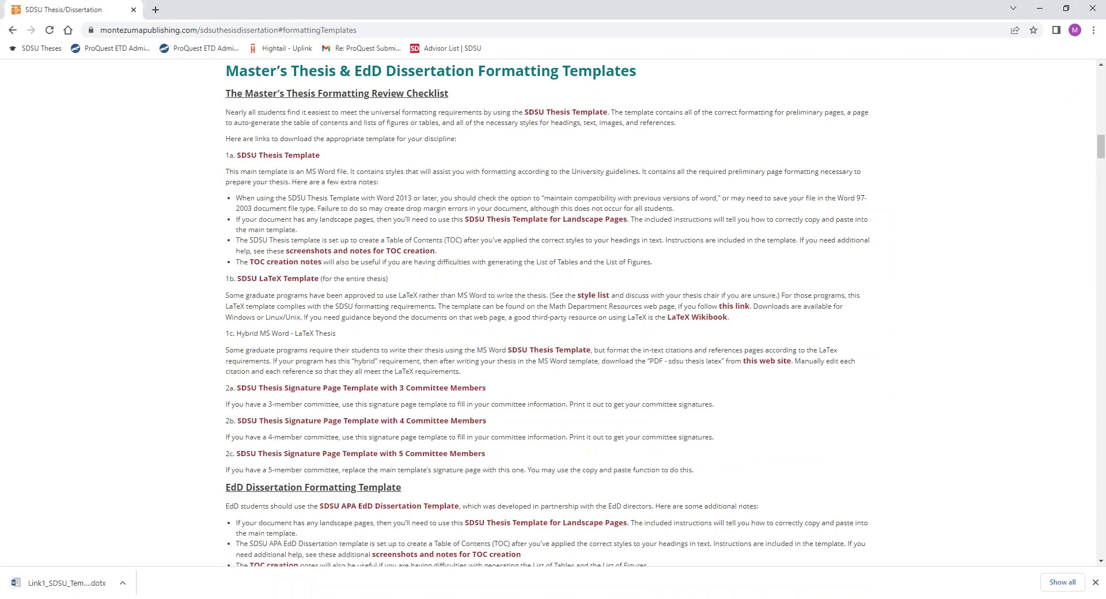
scroll(995, 387, "down", 2)
scroll(995, 387, "down", 1)
scroll(997, 392, "down", 1)
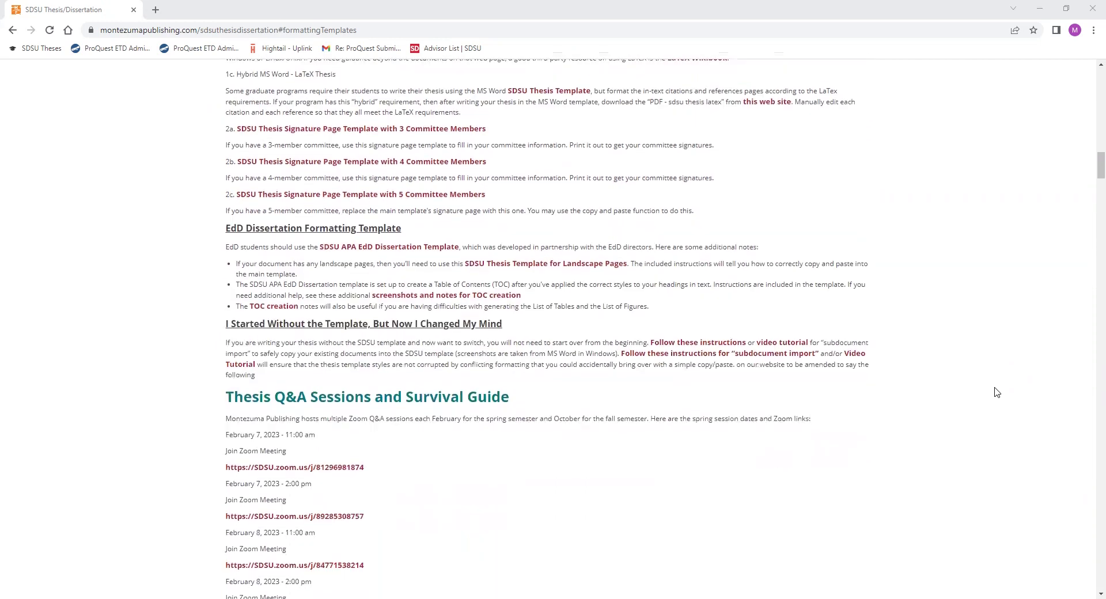
scroll(996, 393, "down", 1)
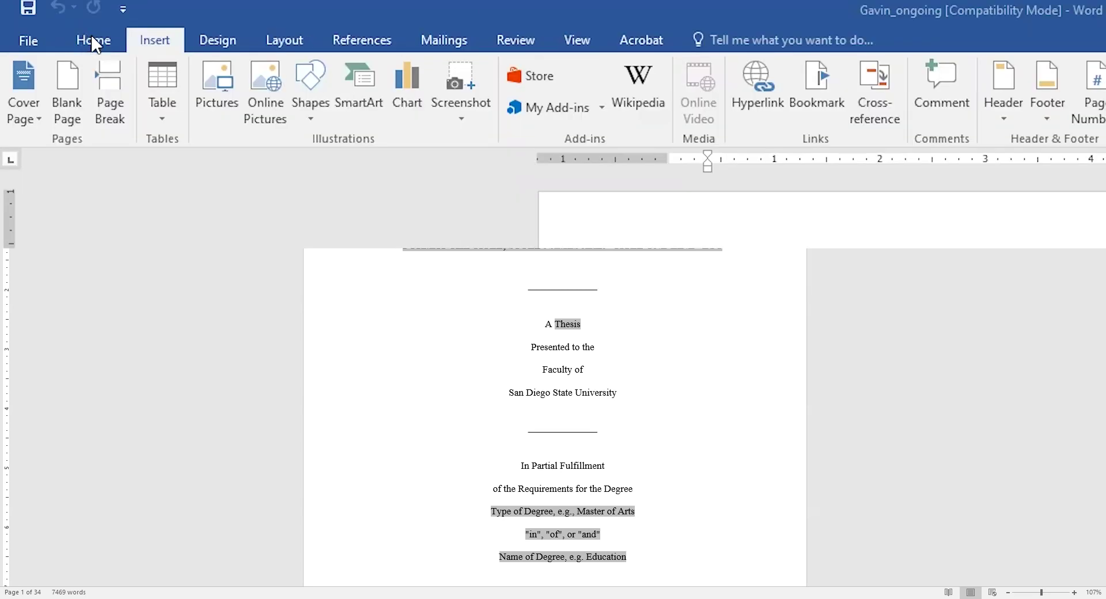
Show formatting marks and open the Styles pane with Show Preview off, listing plain style names.
left_click(92, 40)
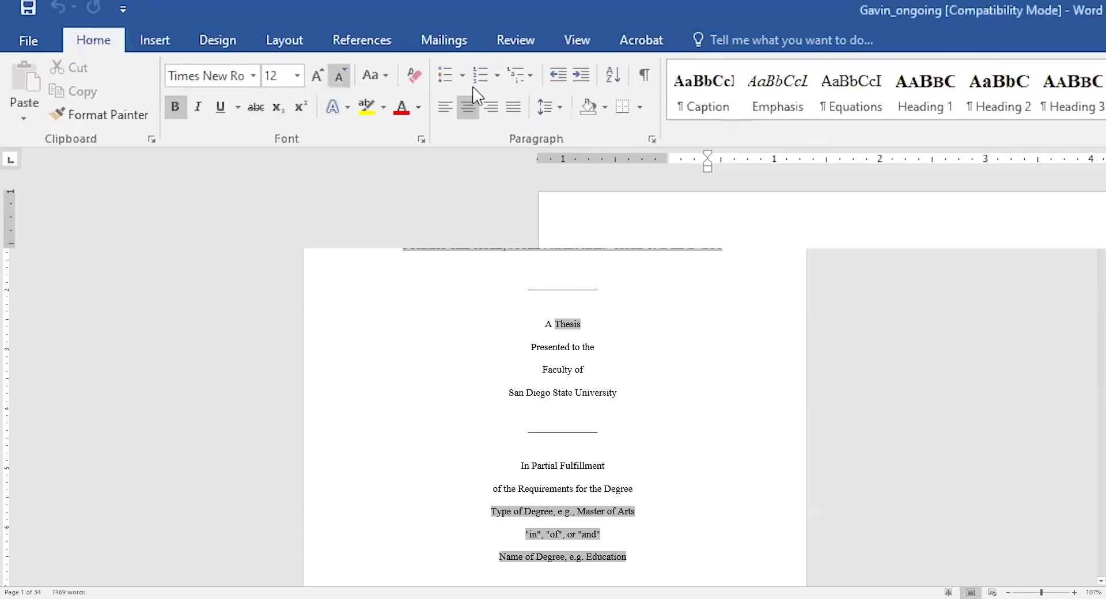
left_click(646, 78)
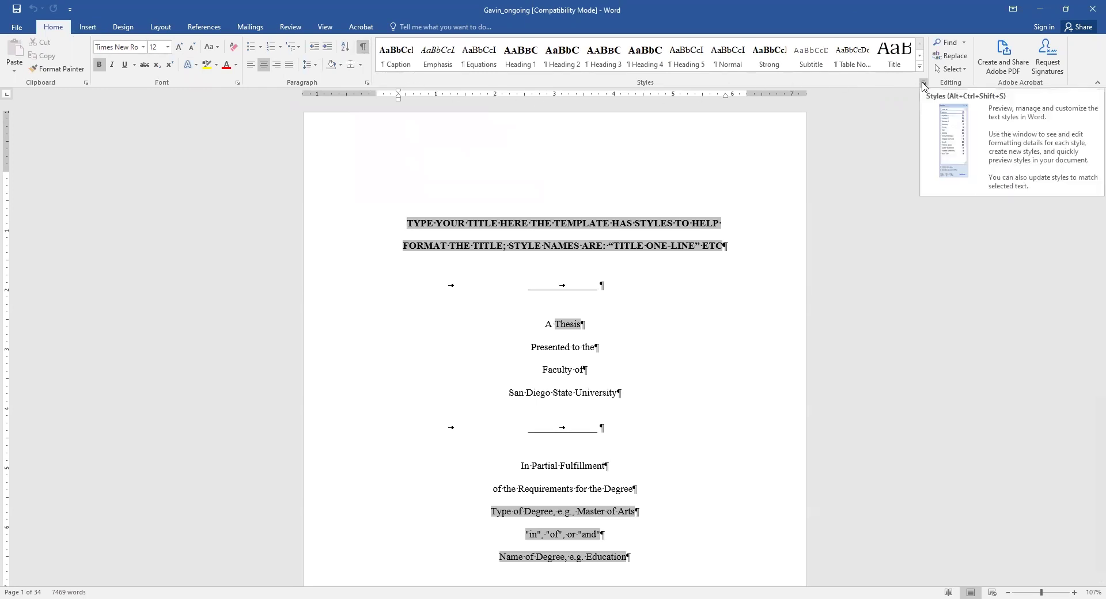
left_click(922, 86)
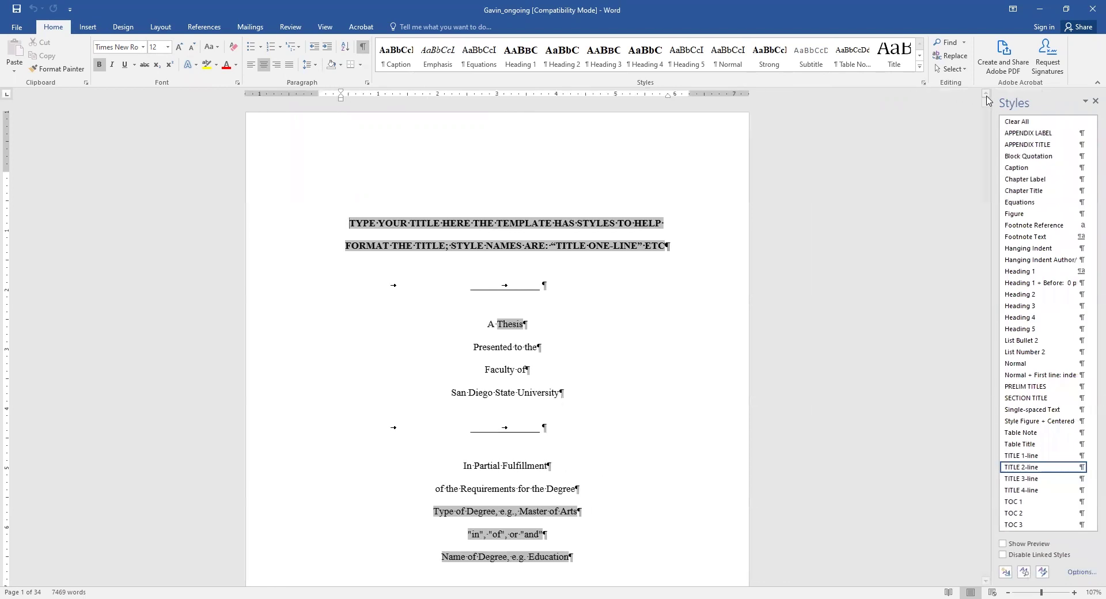
mouse_move(1041, 466)
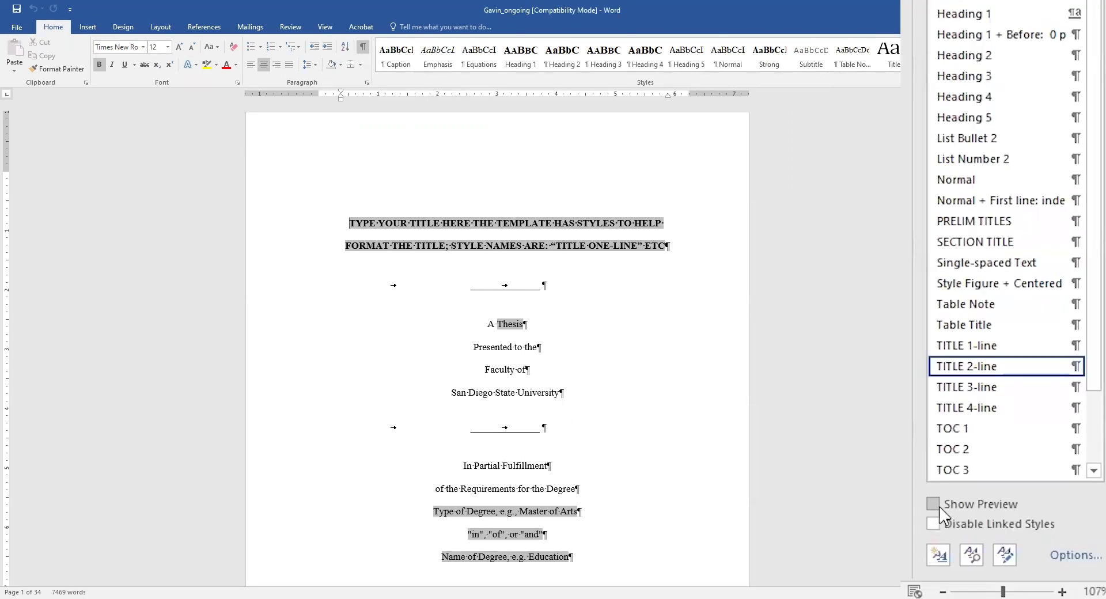
left_click(939, 507)
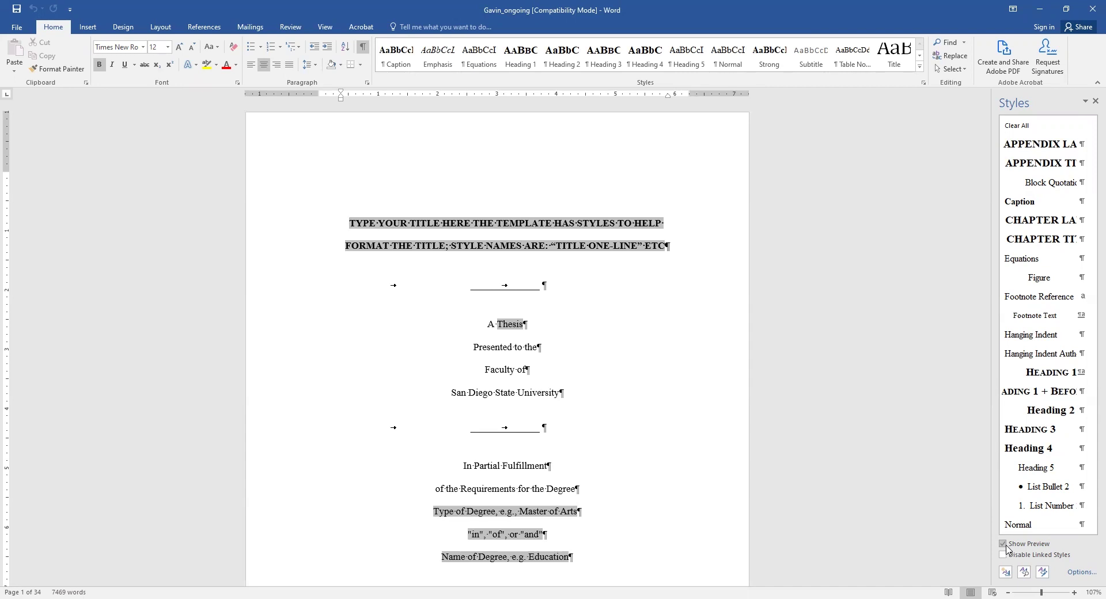
left_click(1003, 544)
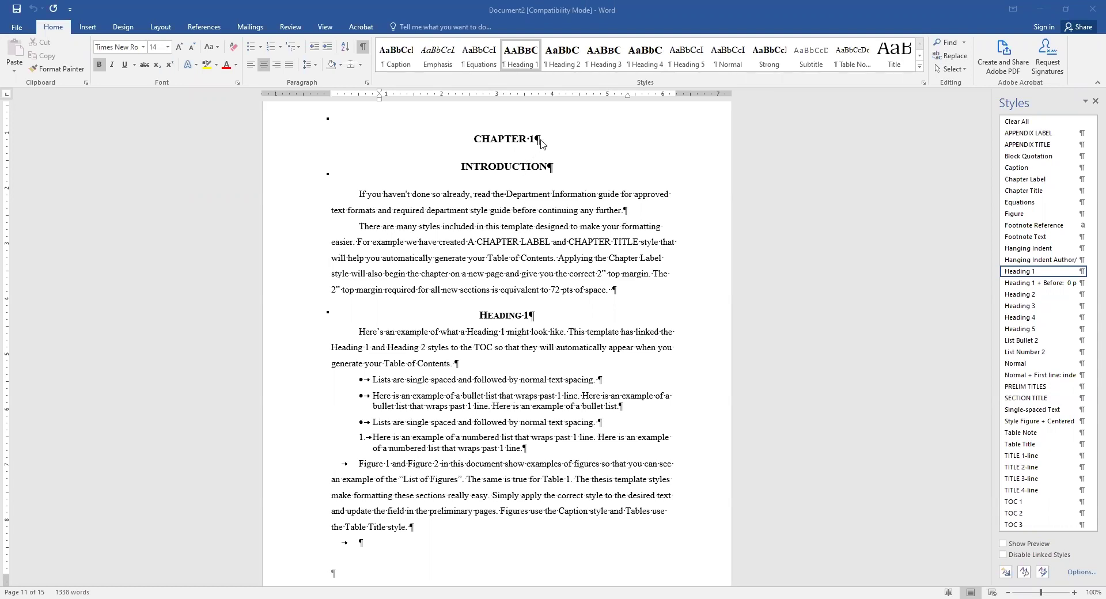
Check the styles of the CHAPTER 1, INTRODUCTION, body, Heading 1, bullet and numbered lines.
left_click(541, 141)
left_click(566, 172)
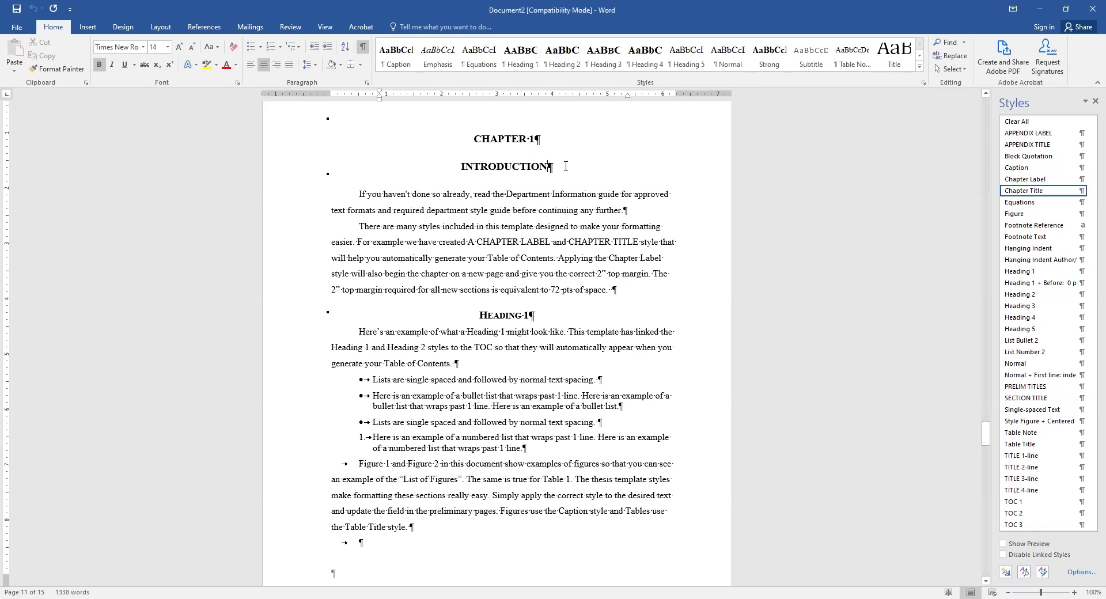
left_click(633, 210)
left_click(551, 317)
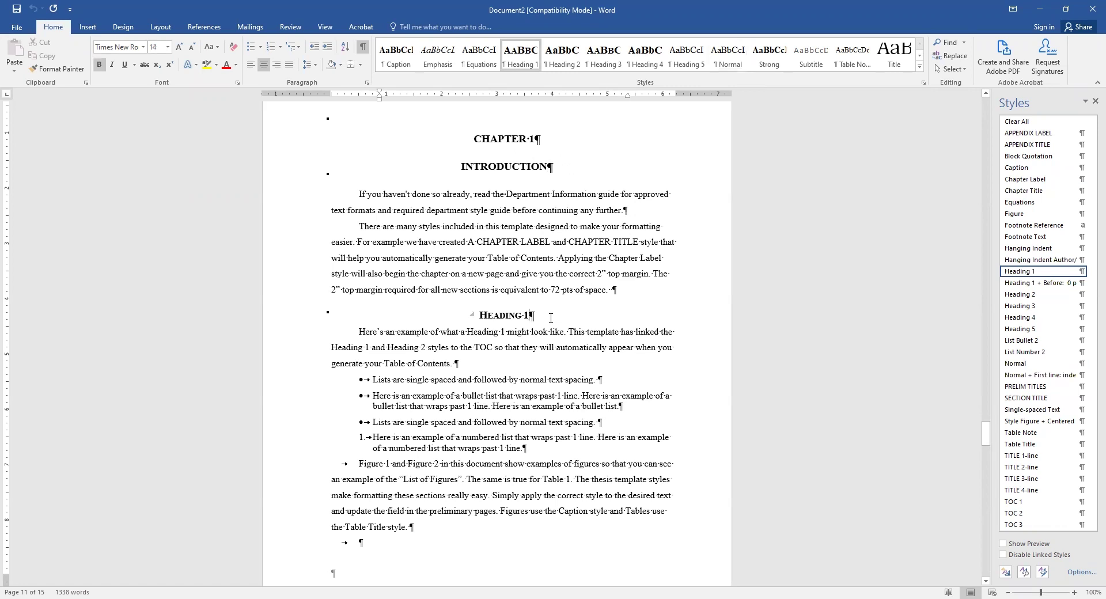
left_click(613, 380)
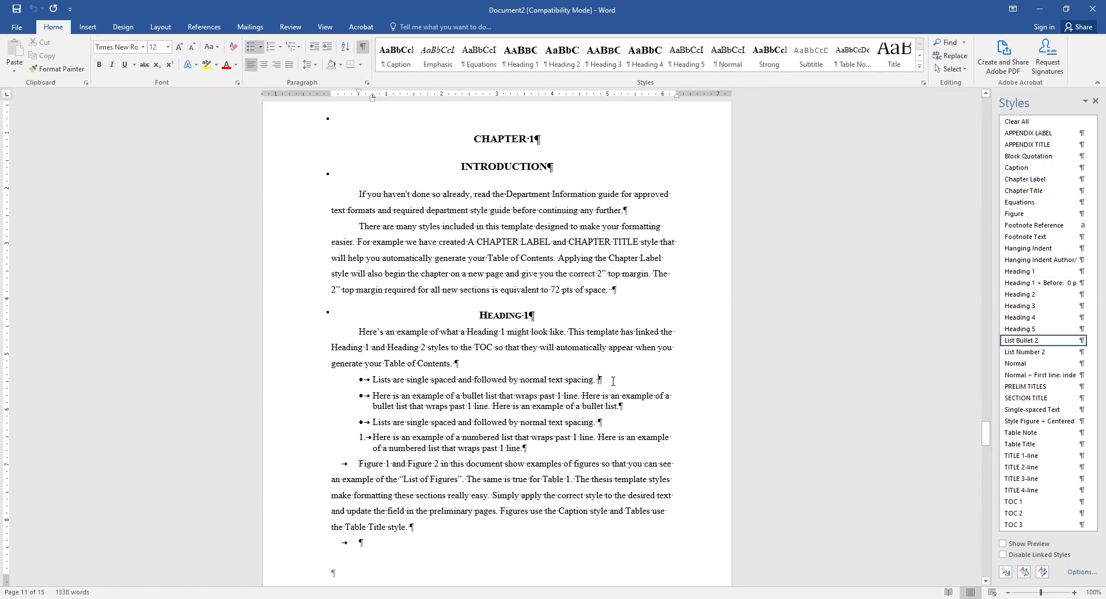
left_click(586, 446)
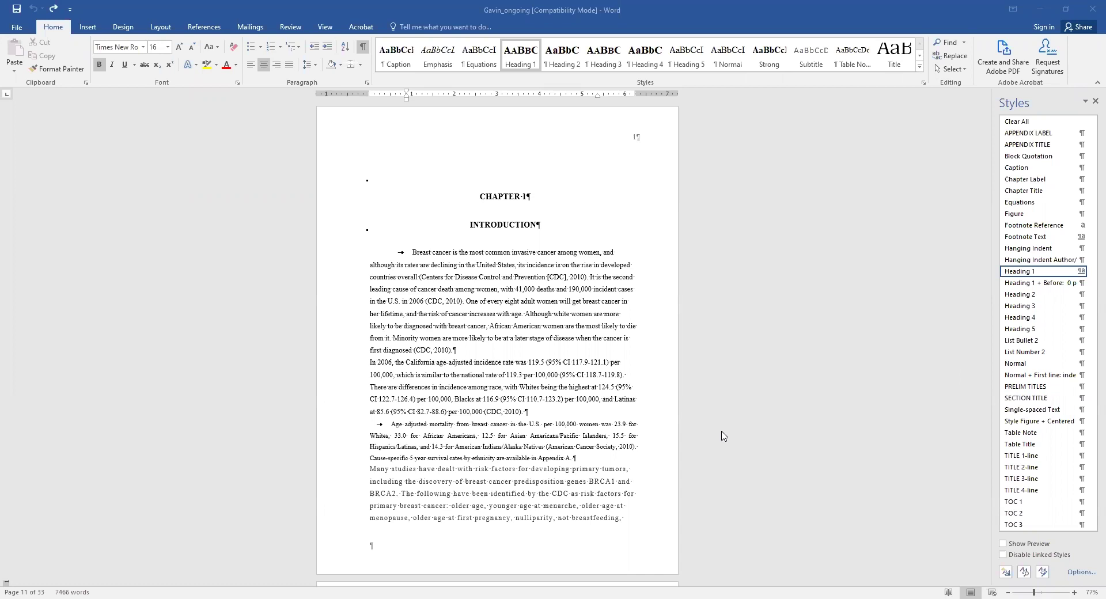
Apply Chapter Title to INTRODUCTION, Normal to the first paragraph, and indent the In 2006 paragraph.
left_click(546, 225)
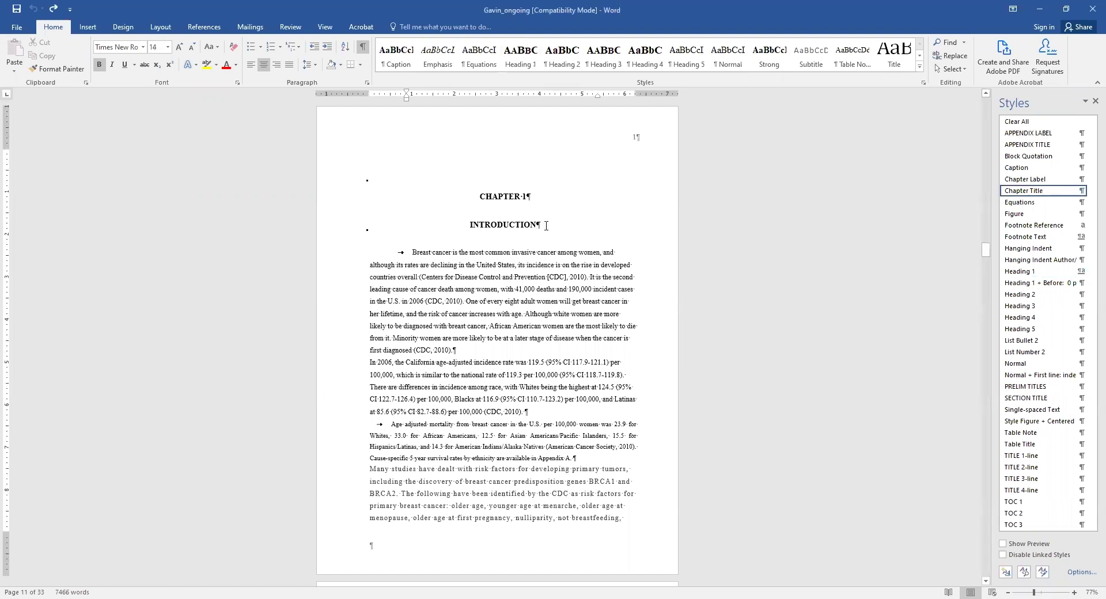
left_click(1020, 192)
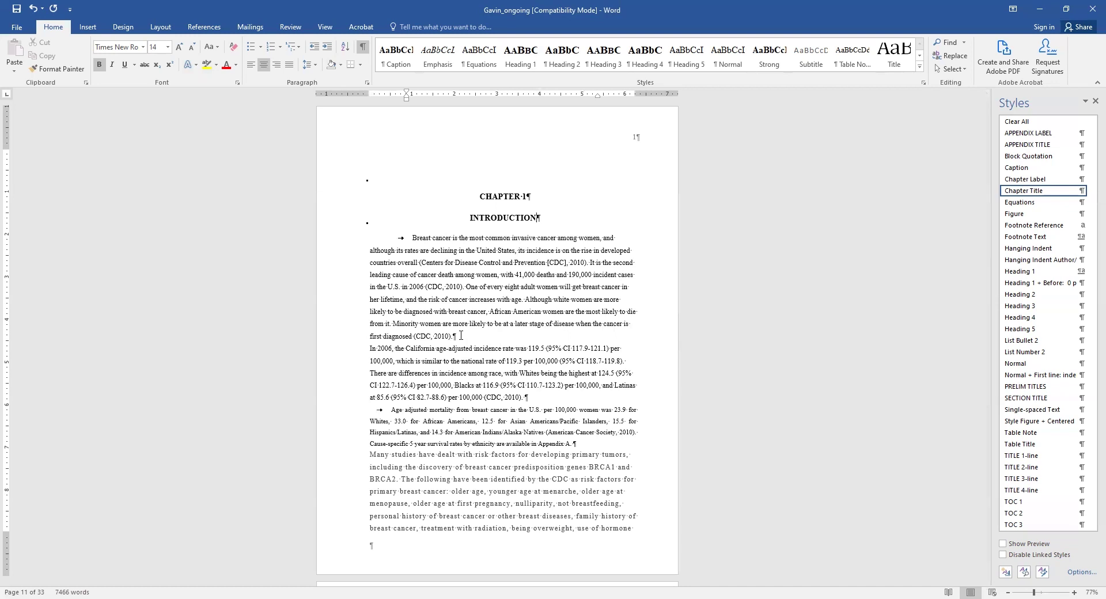
left_click(461, 335)
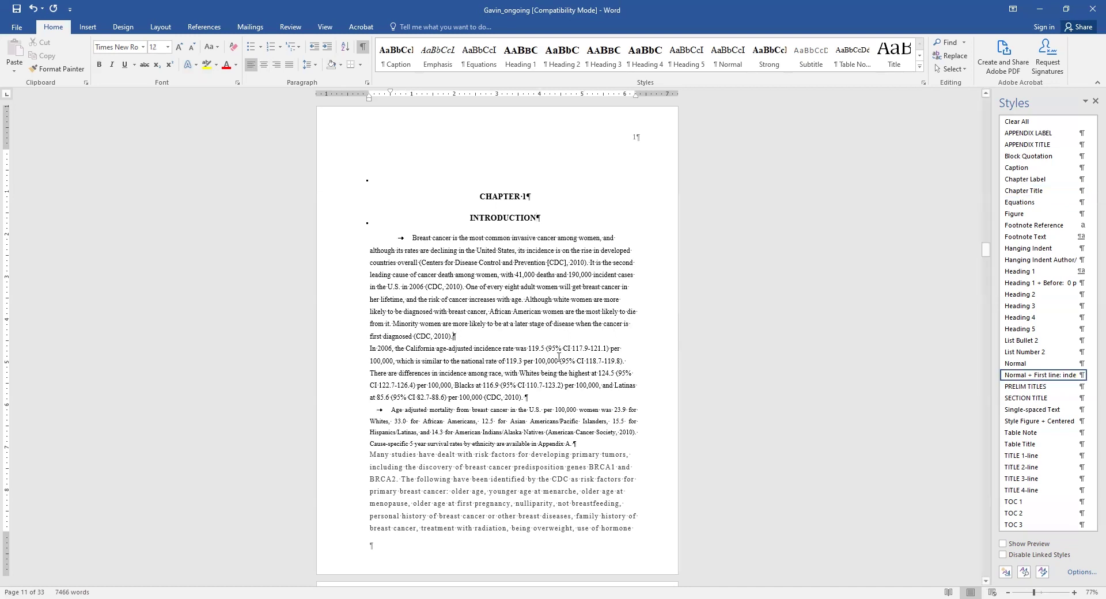
left_click(1037, 366)
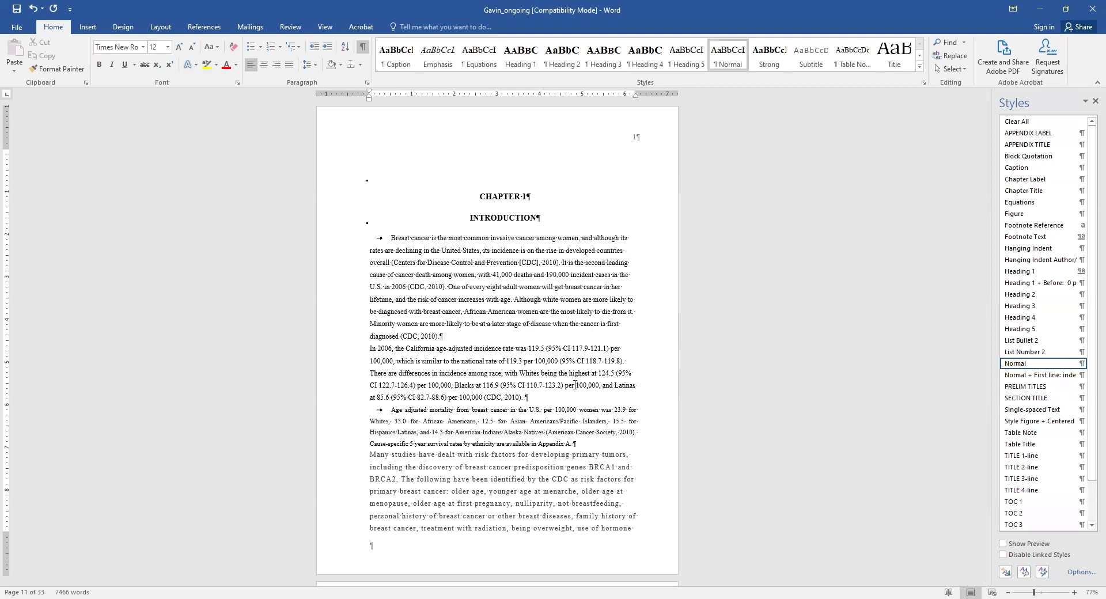
left_click(1037, 375)
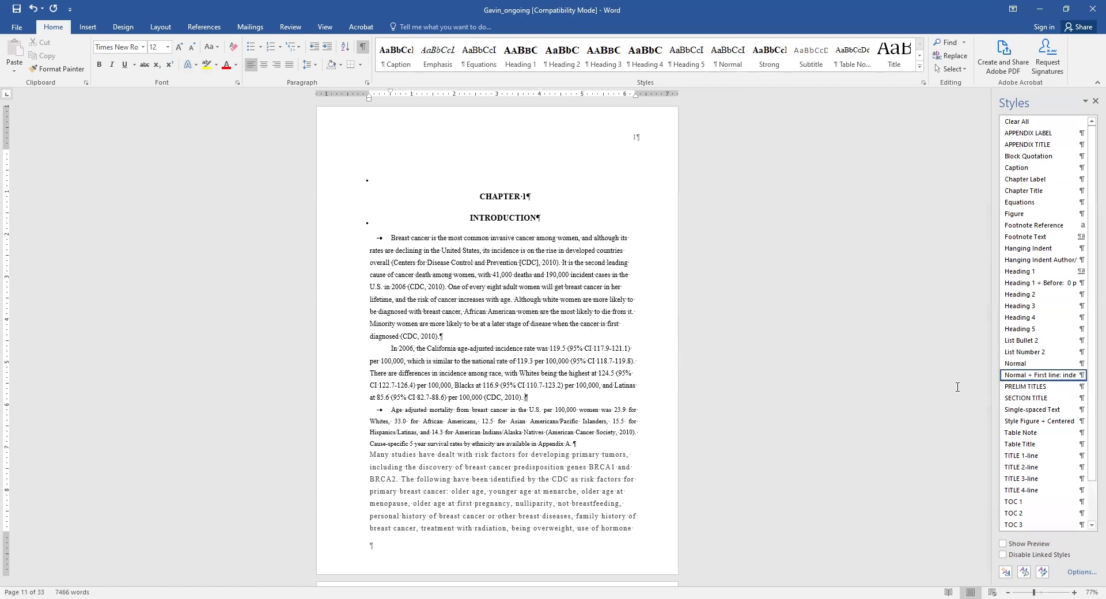
left_click(616, 432)
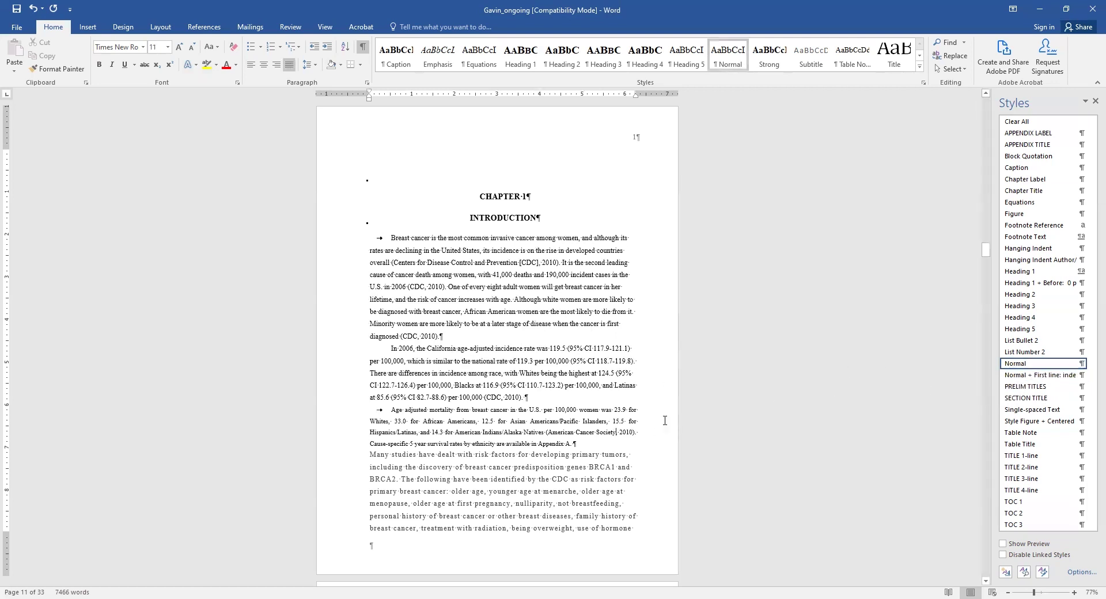
Apply Normal to the Age adjusted mortality paragraph and Normal + First line to Many studies.
left_click(1026, 367)
left_click(616, 494)
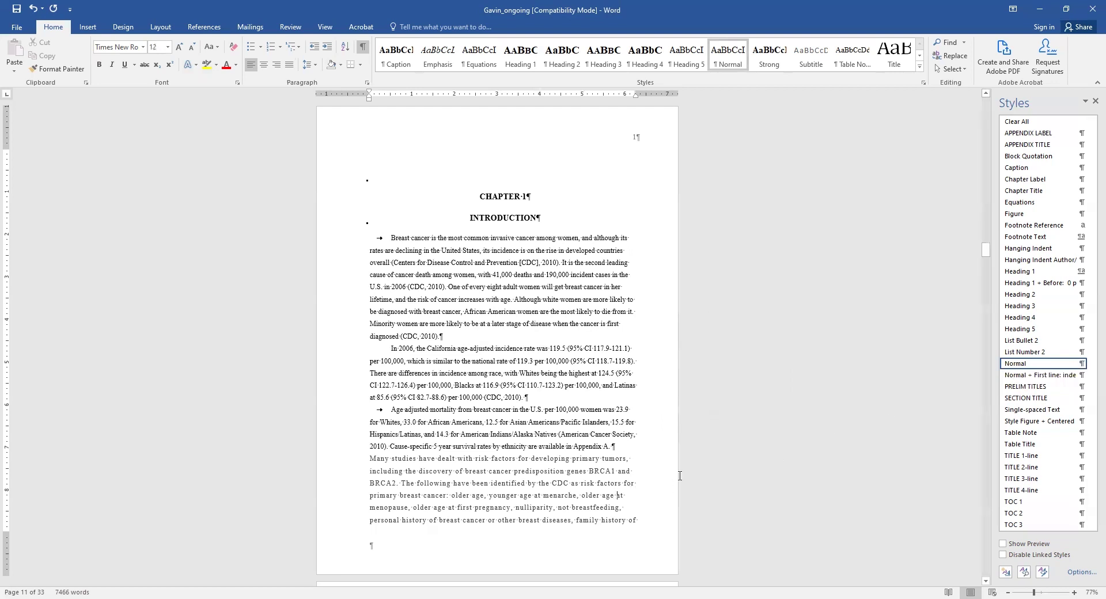
left_click(1020, 375)
scroll(610, 456, "down", 5)
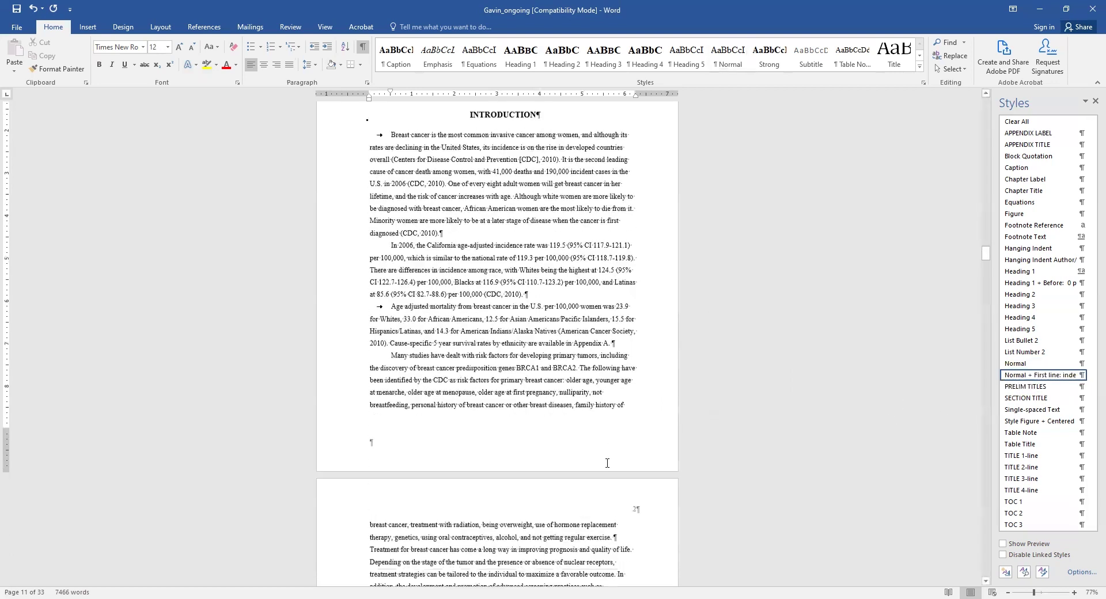
scroll(610, 455, "down", 3)
scroll(611, 447, "down", 2)
scroll(610, 447, "down", 1)
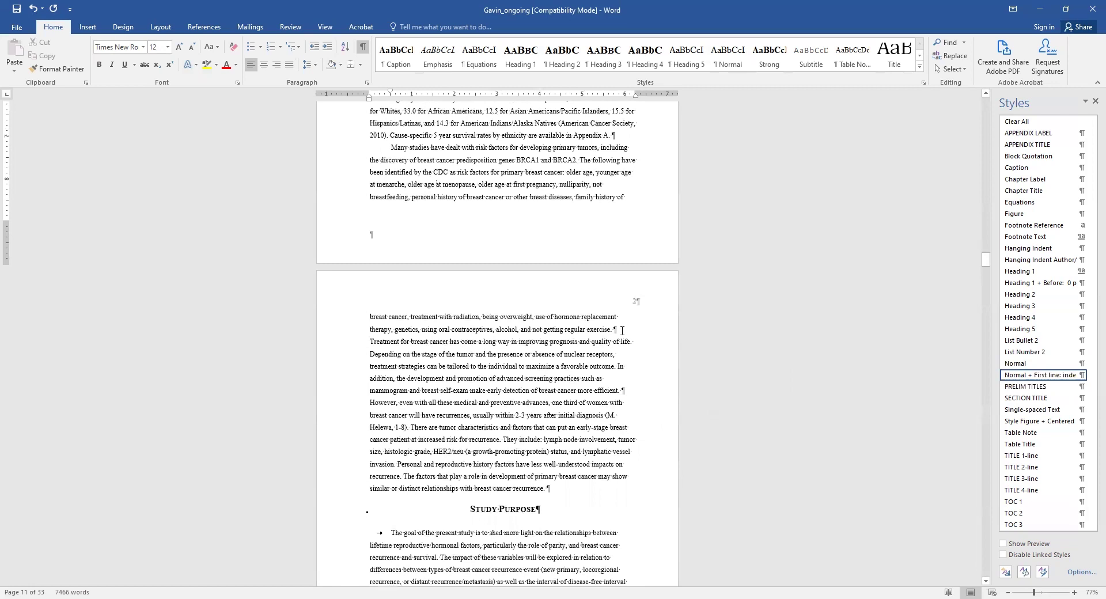
Give the Treatment and However paragraphs Normal + First line, and check the STUDY PURPOSE heading.
left_click(630, 358)
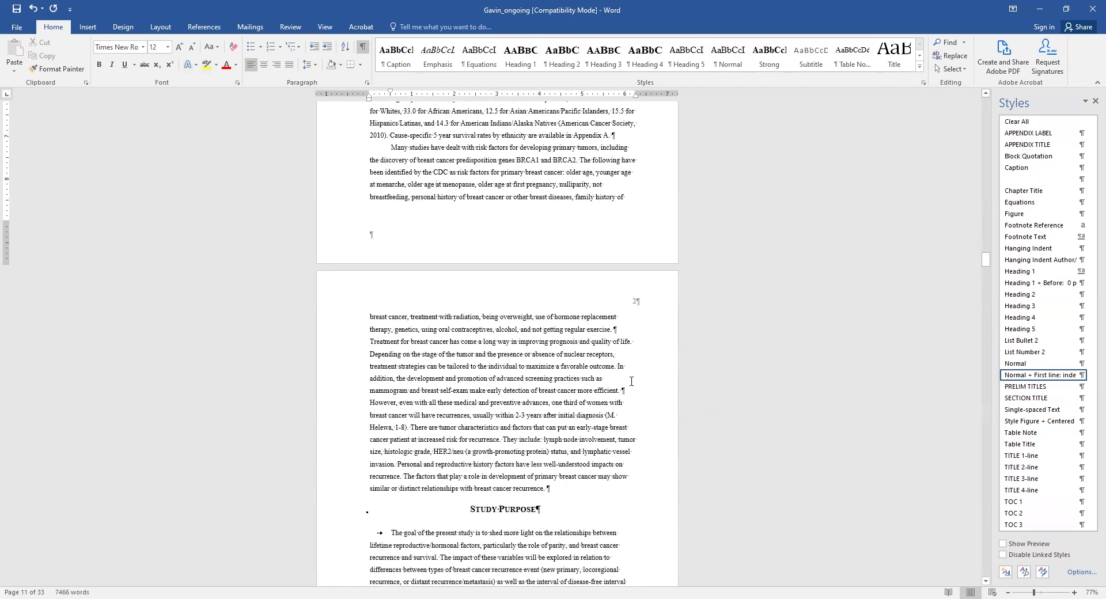
left_click(1028, 376)
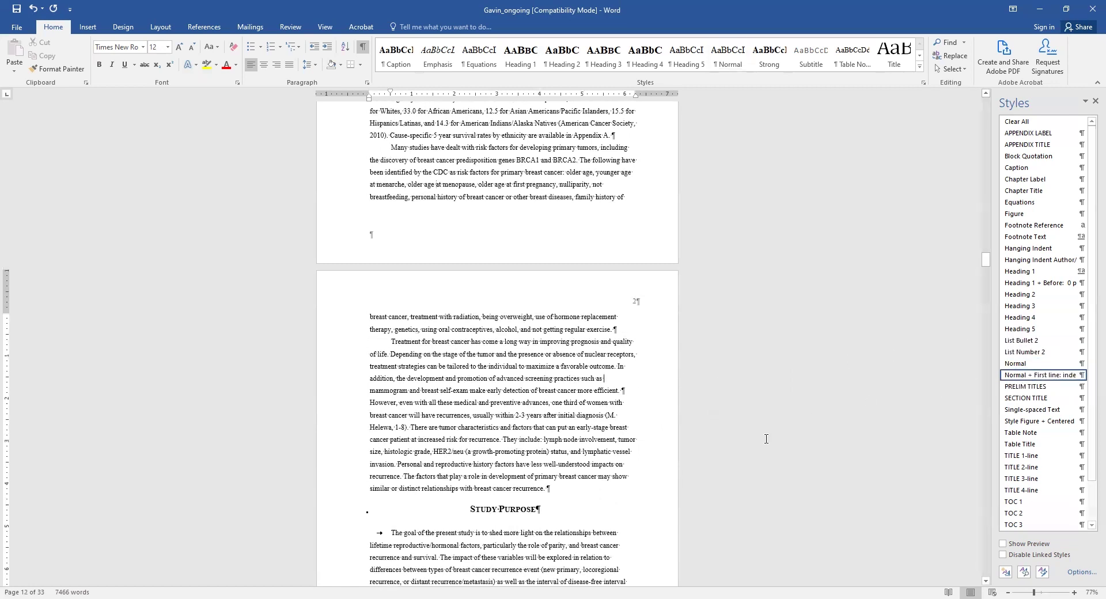
left_click(1028, 377)
left_click(583, 512)
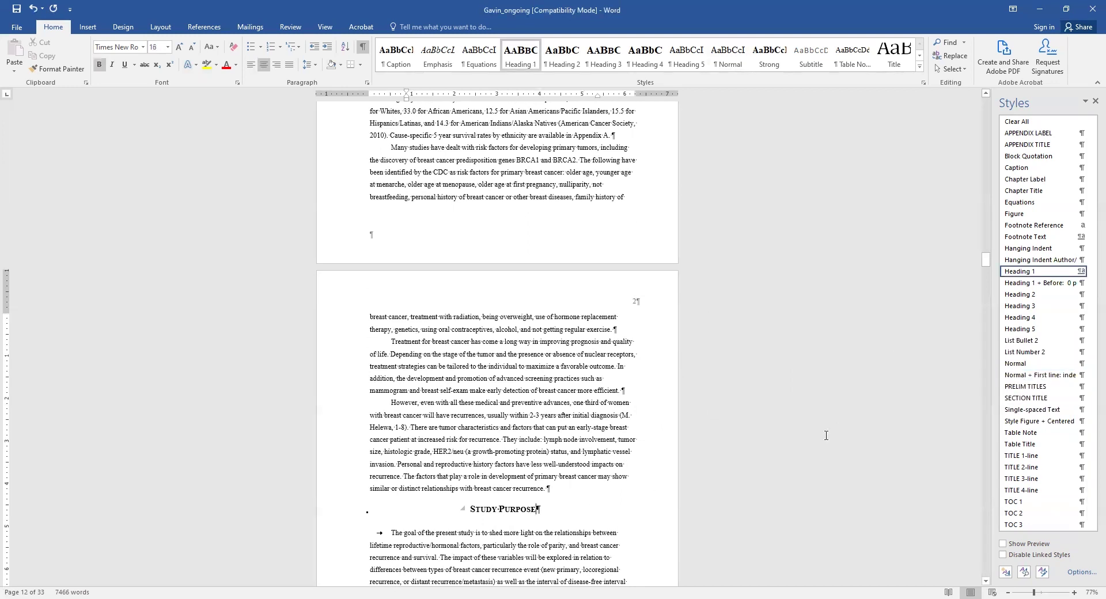
key("alt+Tab")
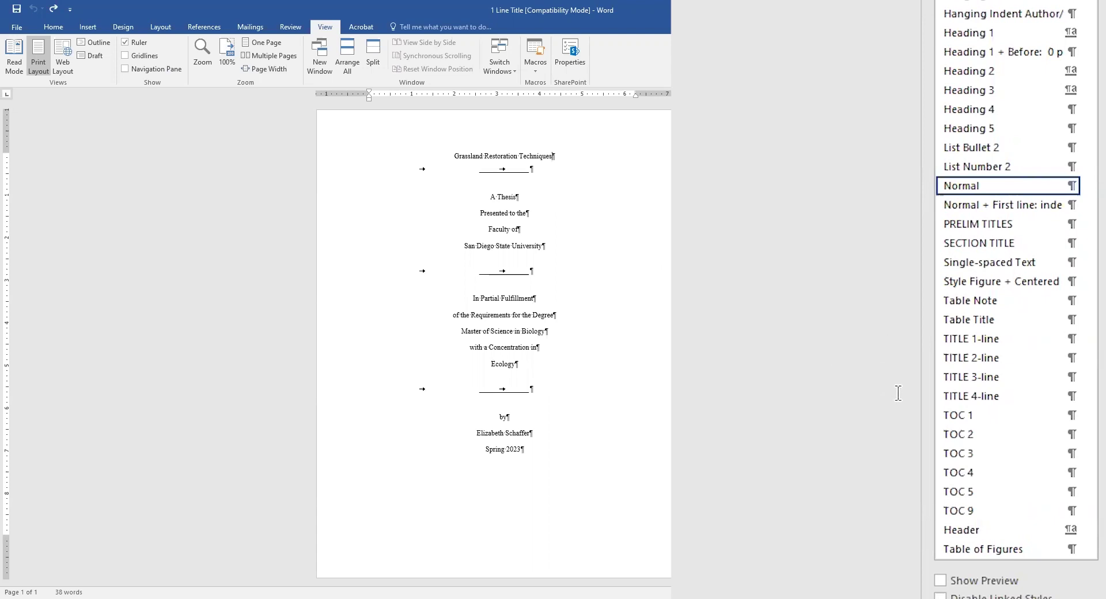
Apply the TITLE 1-line, 2-line, 3-line and 4-line styles to their matching title samples.
left_click(958, 346)
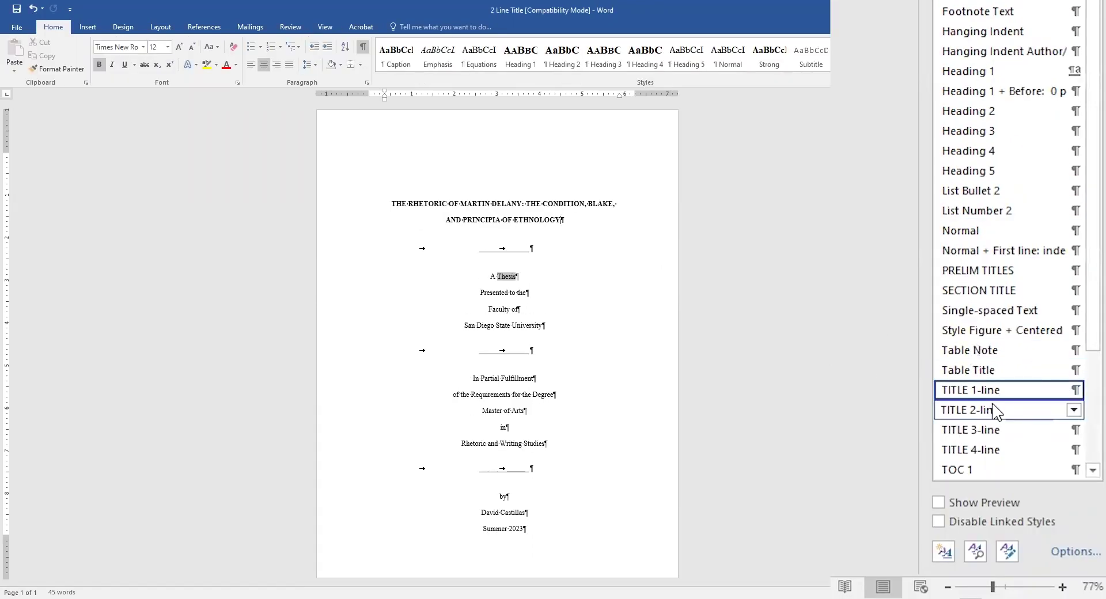
left_click(994, 412)
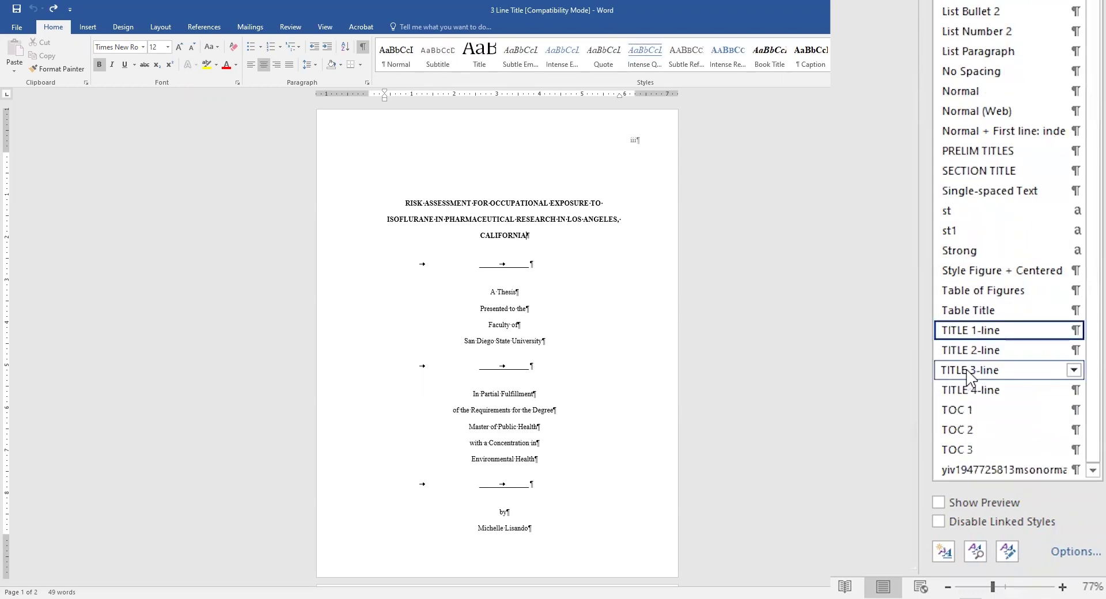
left_click(974, 370)
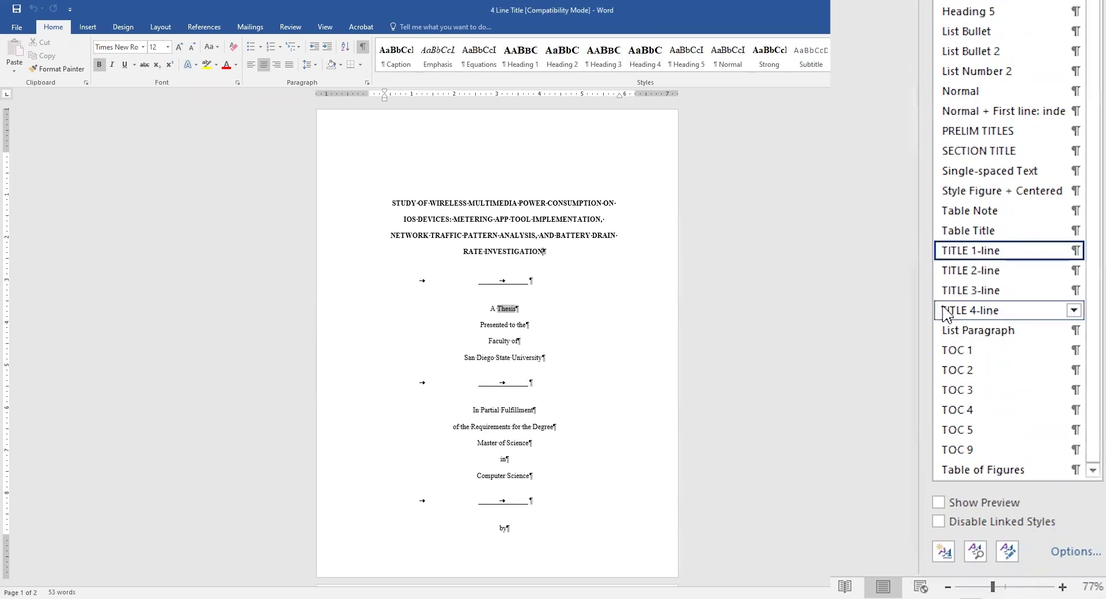
left_click(956, 311)
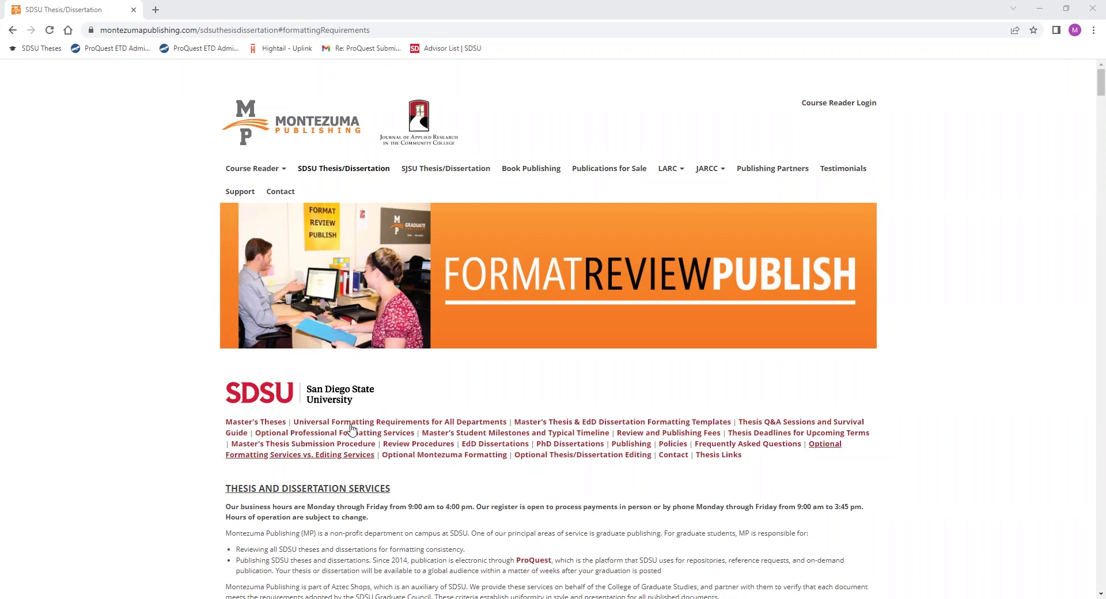
Review the Universal Formatting Requirements and the department guidelines PDF's Chapter/Section/Technical formats, then close the PDF.
left_click(386, 426)
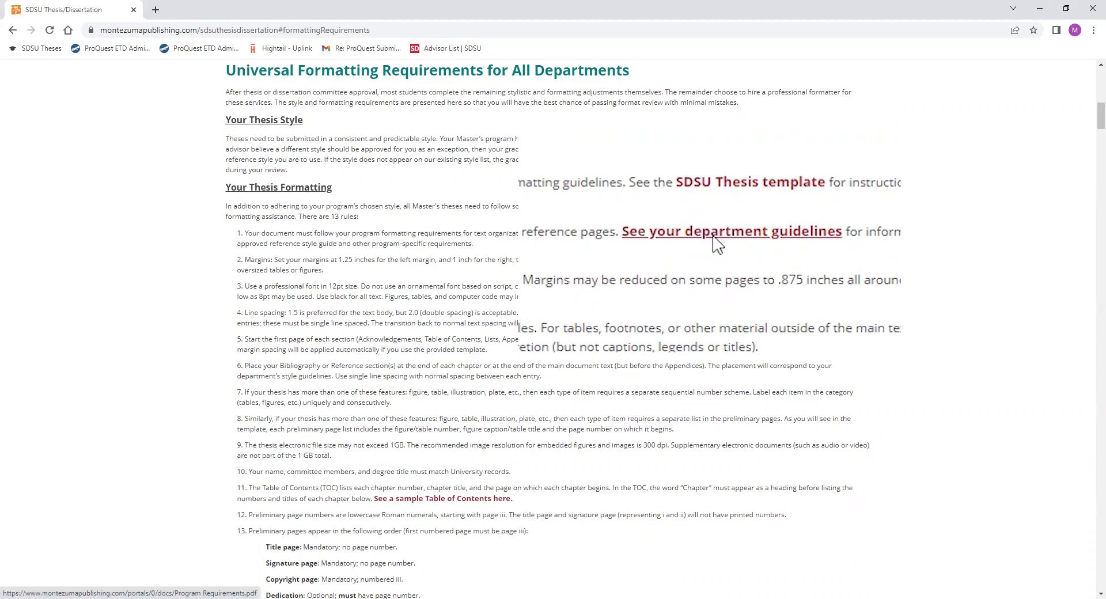
left_click(703, 234)
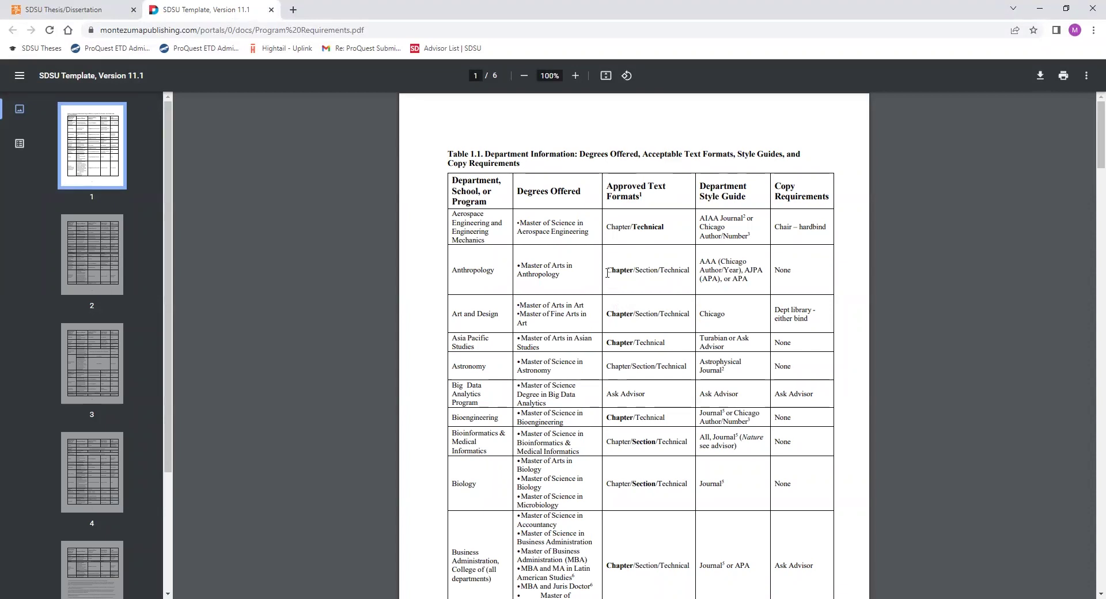
left_click_drag(607, 272, 697, 275)
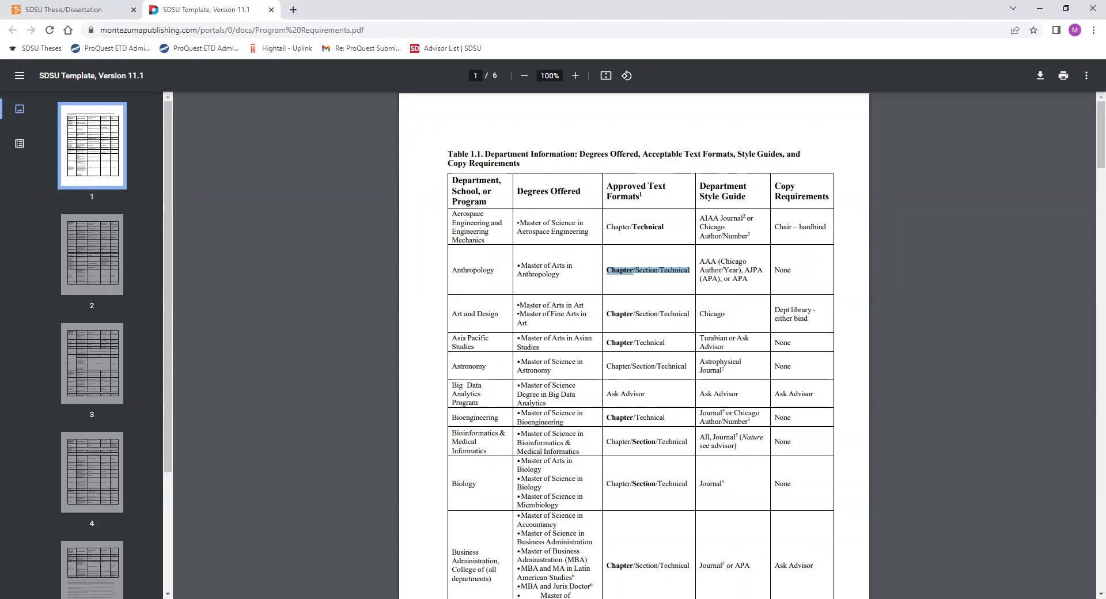
key("ctrl+w")
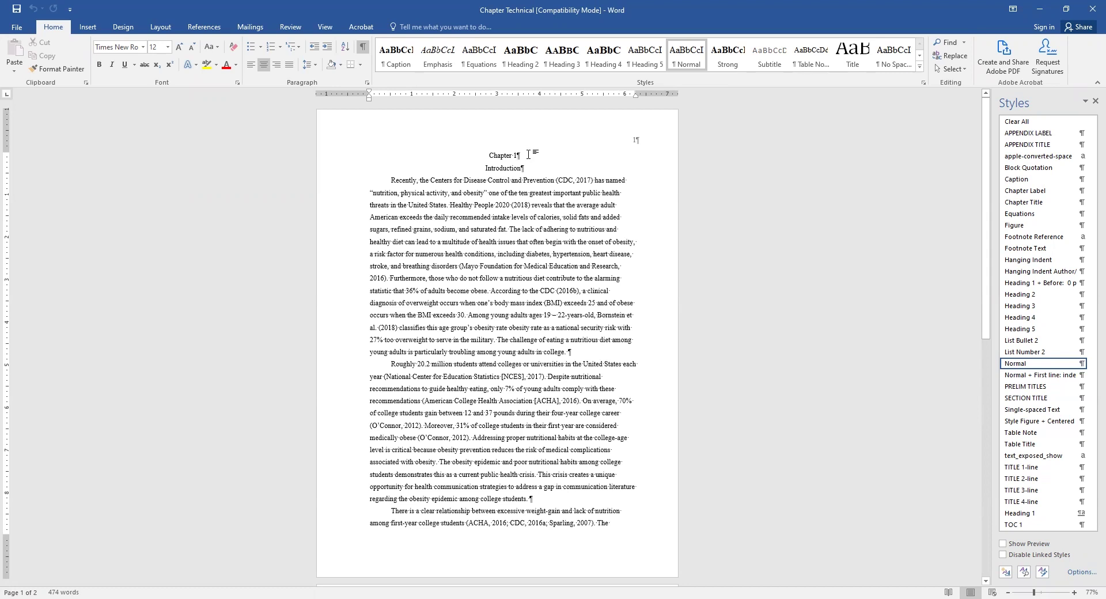
Apply Chapter Label to Chapter 1, Chapter Title to Introduction, and SECTION TITLE in the Section file.
left_click(1031, 194)
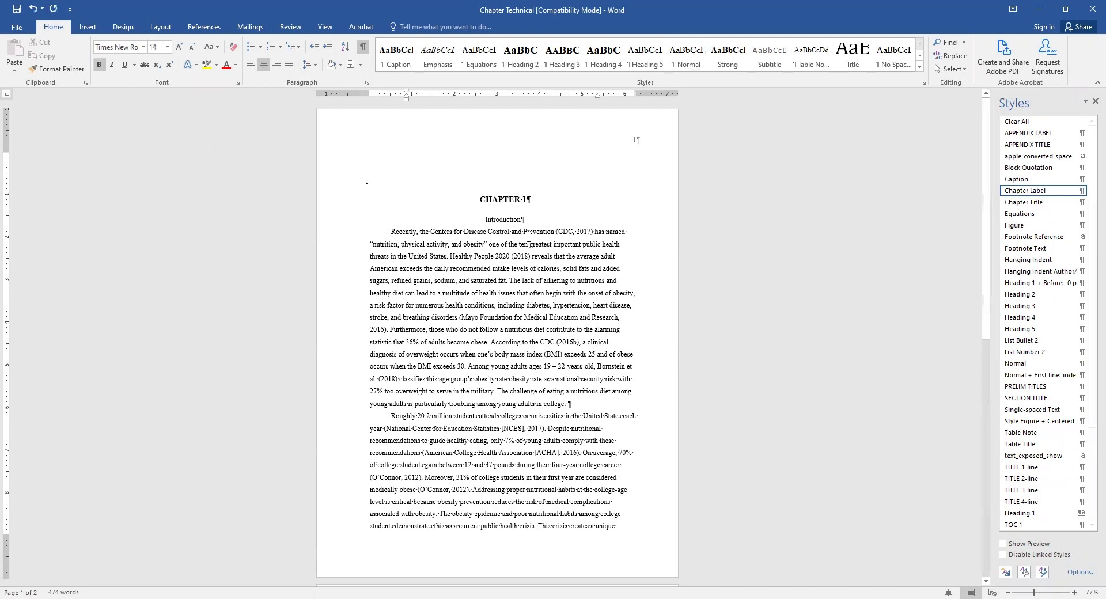
left_click(1052, 206)
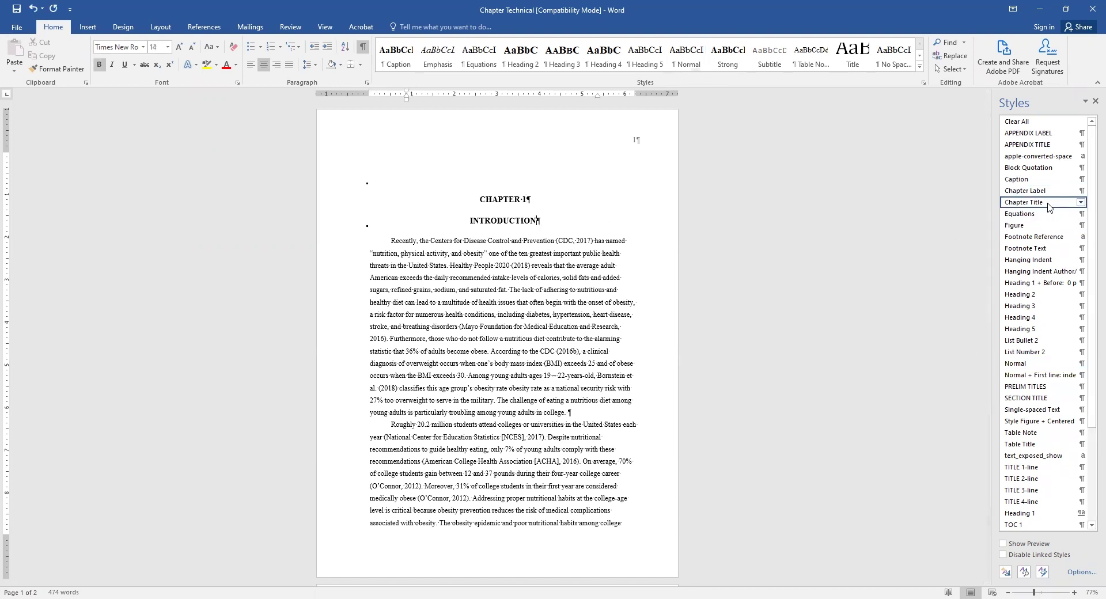
left_click(557, 199)
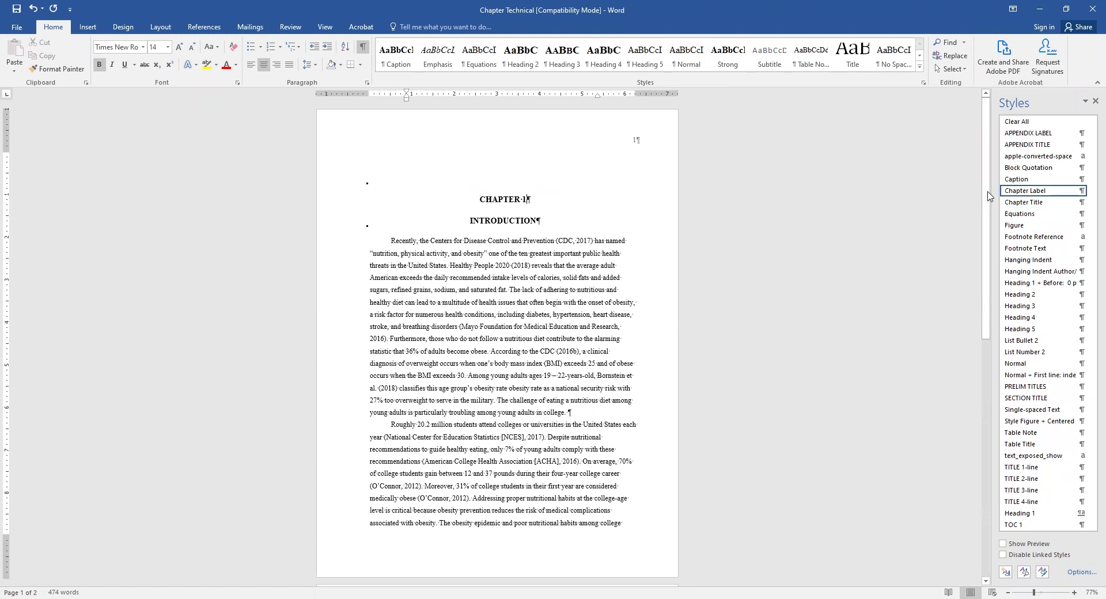
left_click(537, 220)
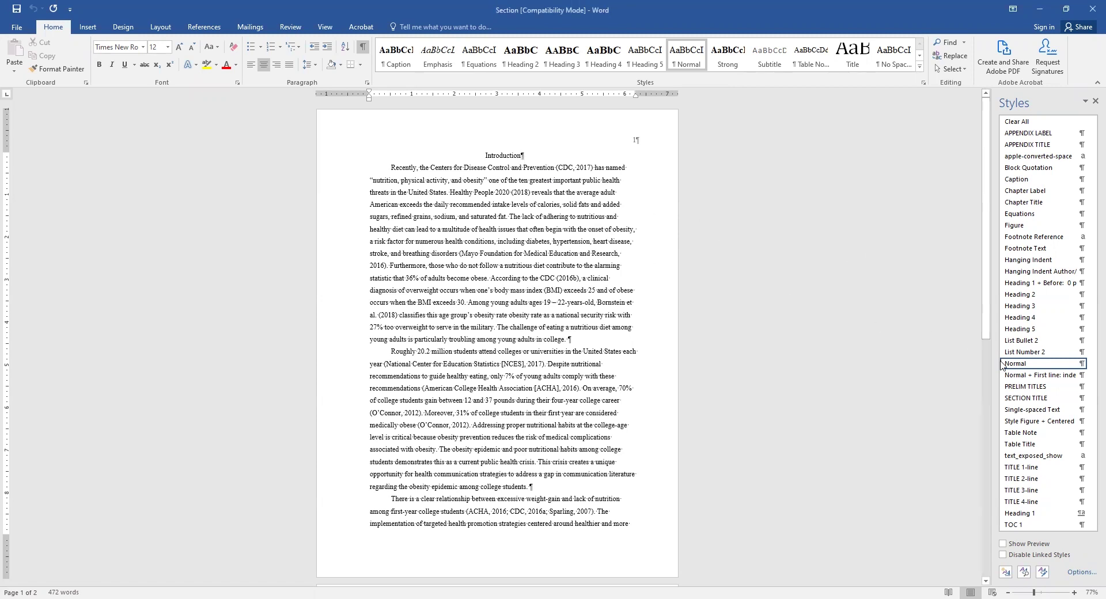
left_click(1023, 398)
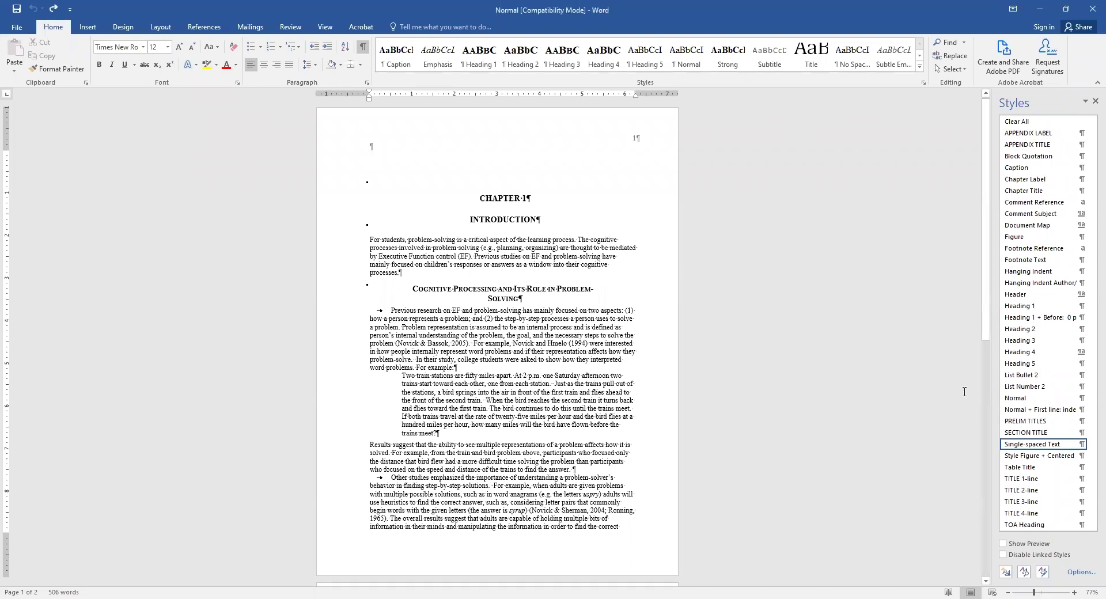
Apply Normal + First line to the opening paragraph and Normal to the next three, including Results suggest and Other studies.
mouse_move(1039, 410)
left_click(1031, 410)
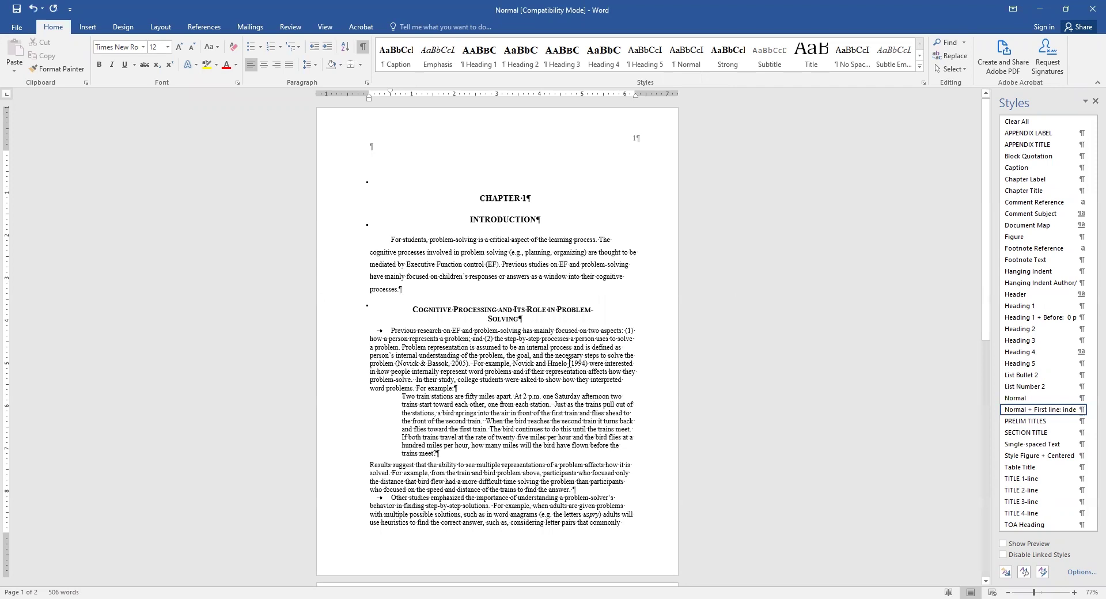
left_click(1015, 398)
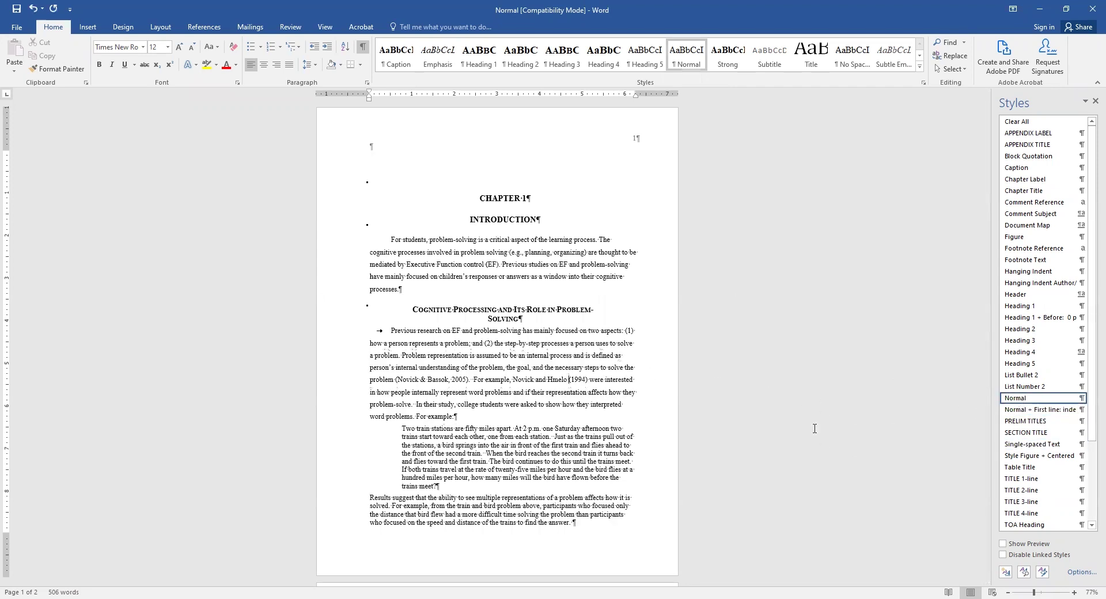
scroll(514, 479, "down", 2)
left_click(514, 478)
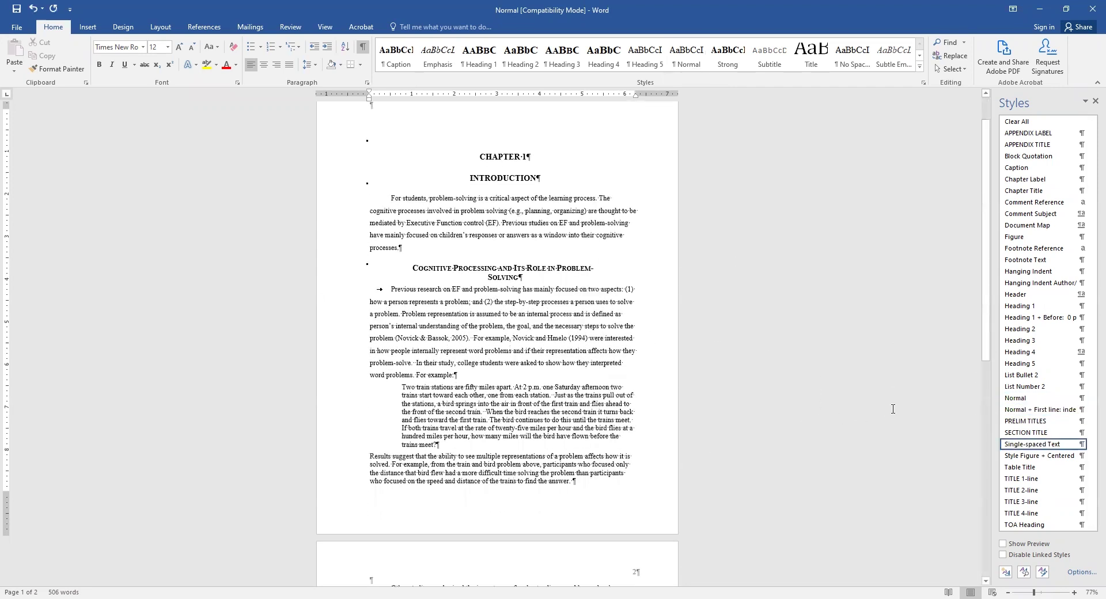
left_click(1009, 398)
scroll(745, 470, "down", 5)
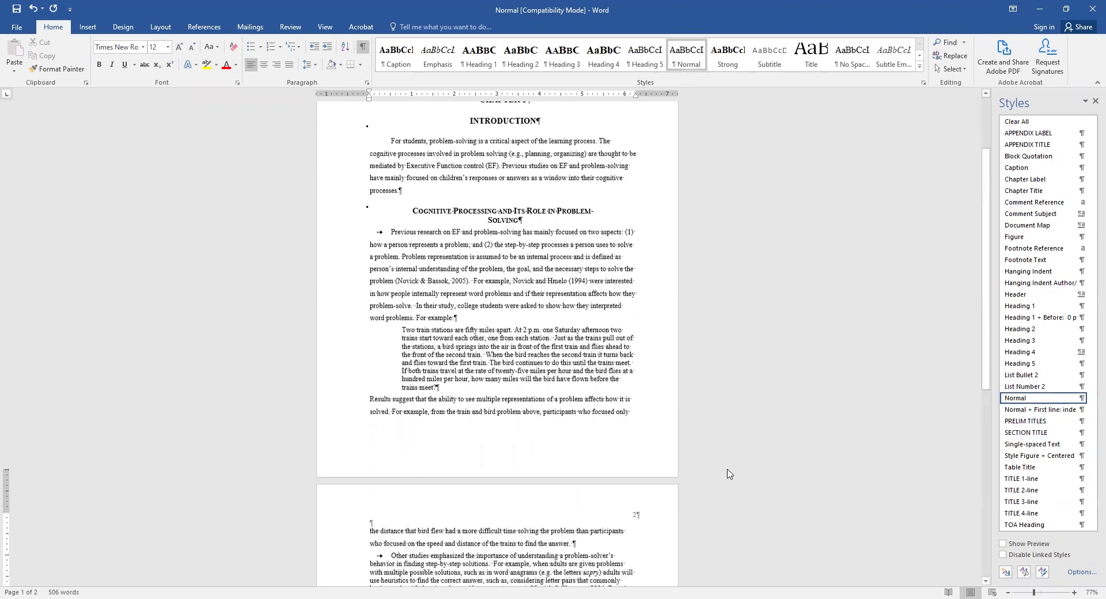
scroll(610, 467, "down", 5)
left_click(609, 468)
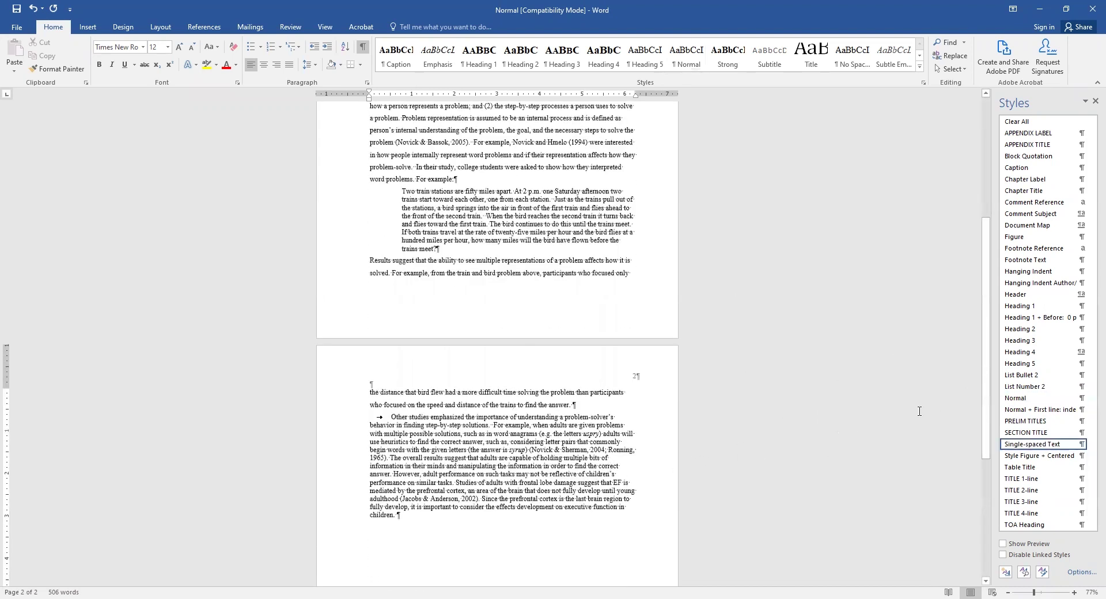
left_click(1009, 398)
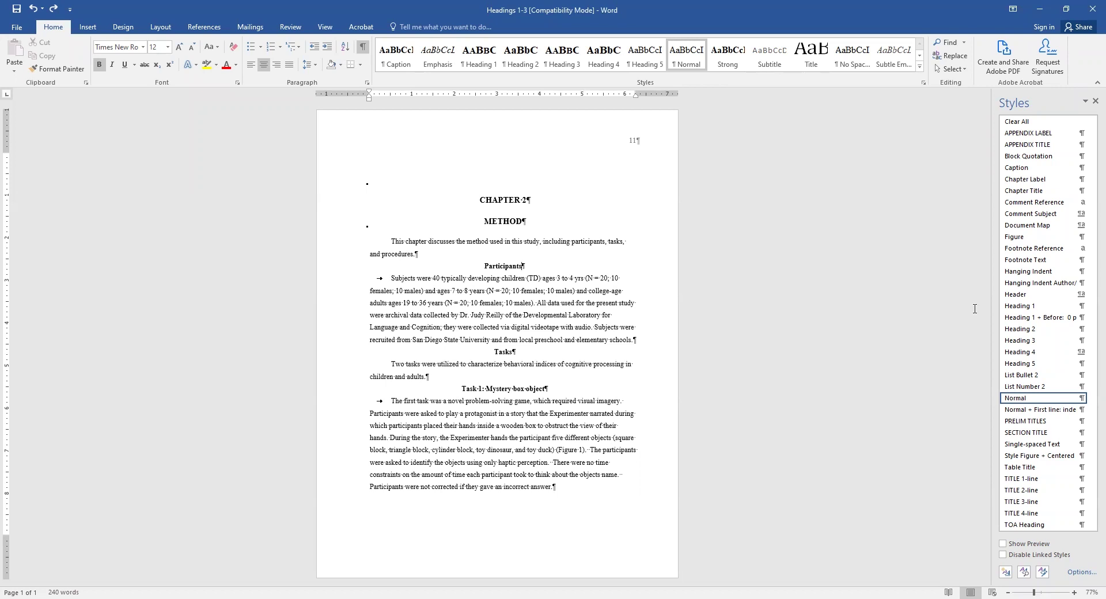
Style Participants as Heading 1, Tasks as Heading 2, and Task 1: Mystery box object as Heading 3.
left_click(1008, 307)
left_click(618, 361)
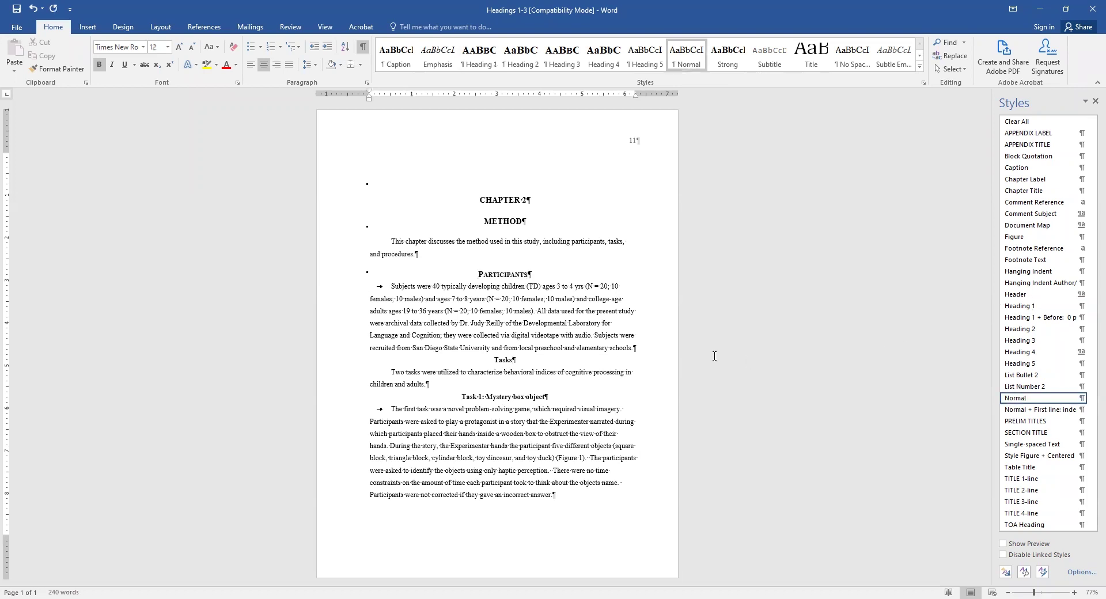
left_click(1013, 333)
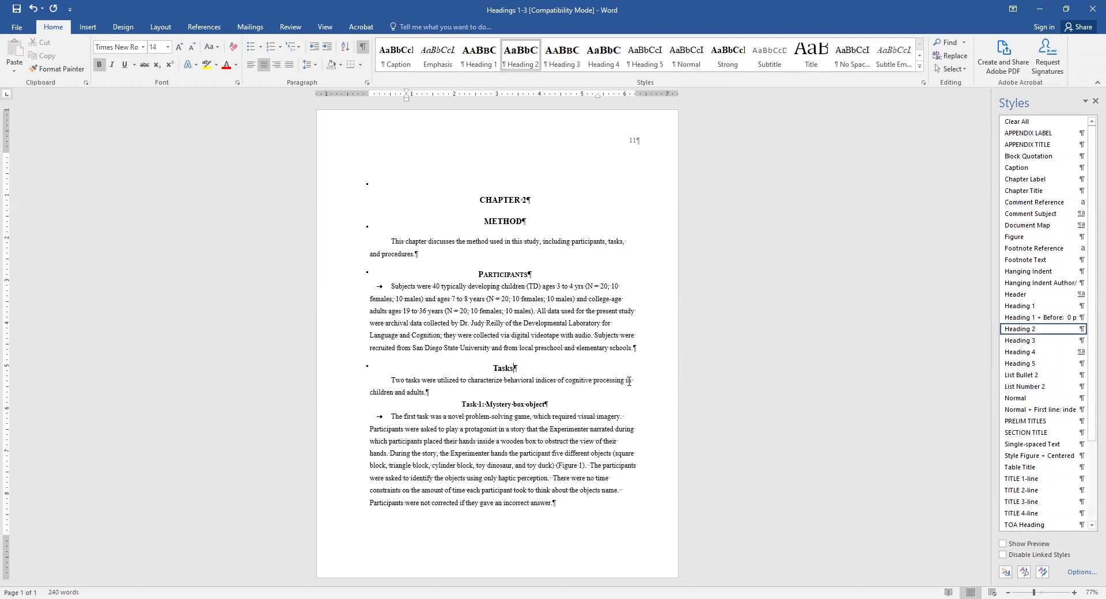
left_click(566, 405)
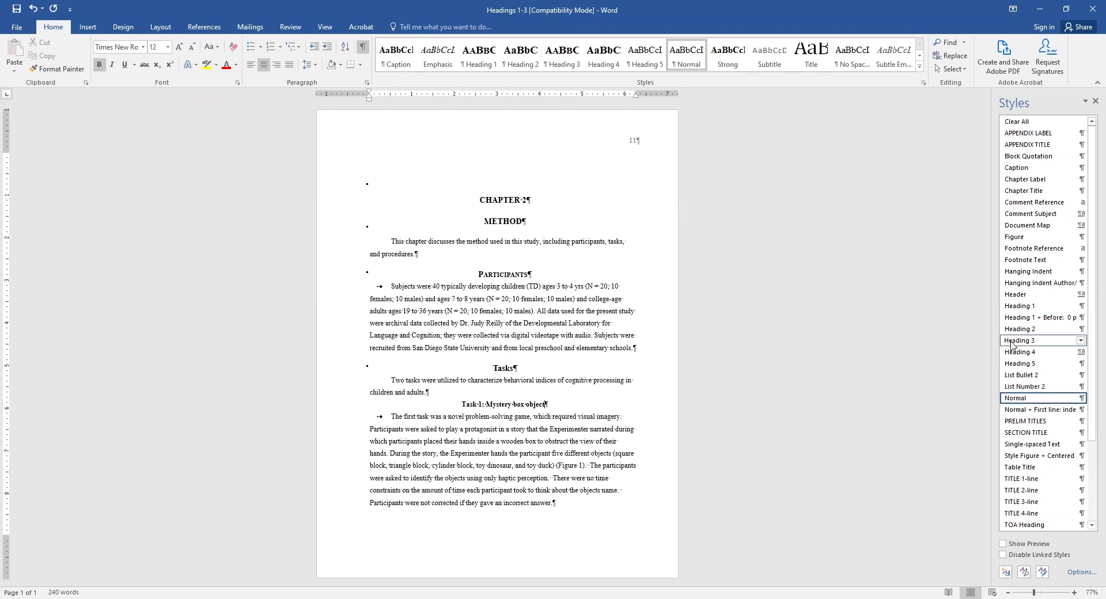
left_click(1012, 342)
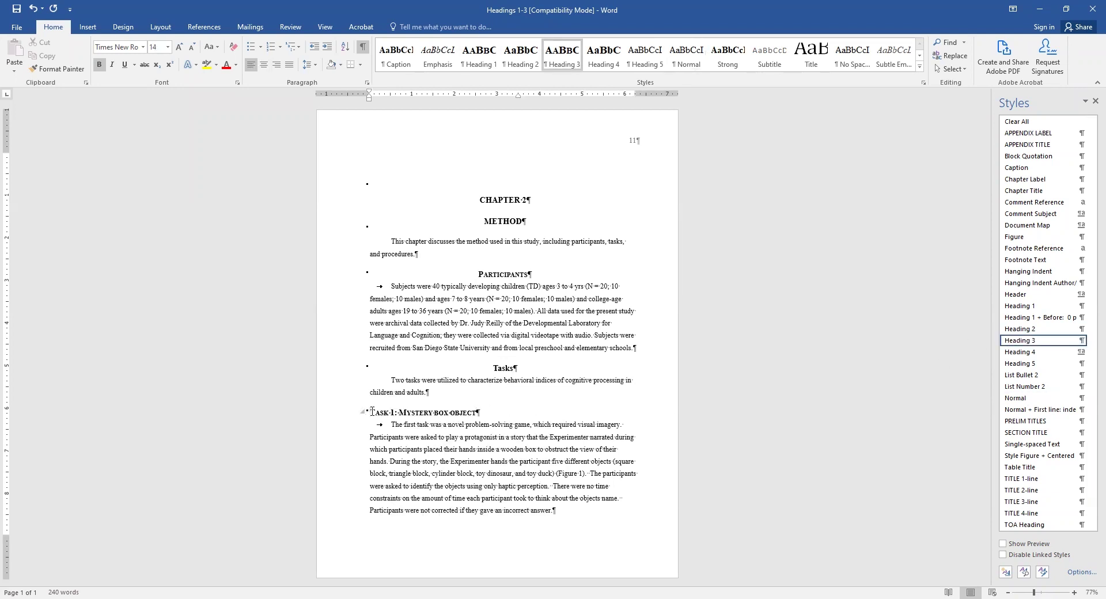
key("Down")
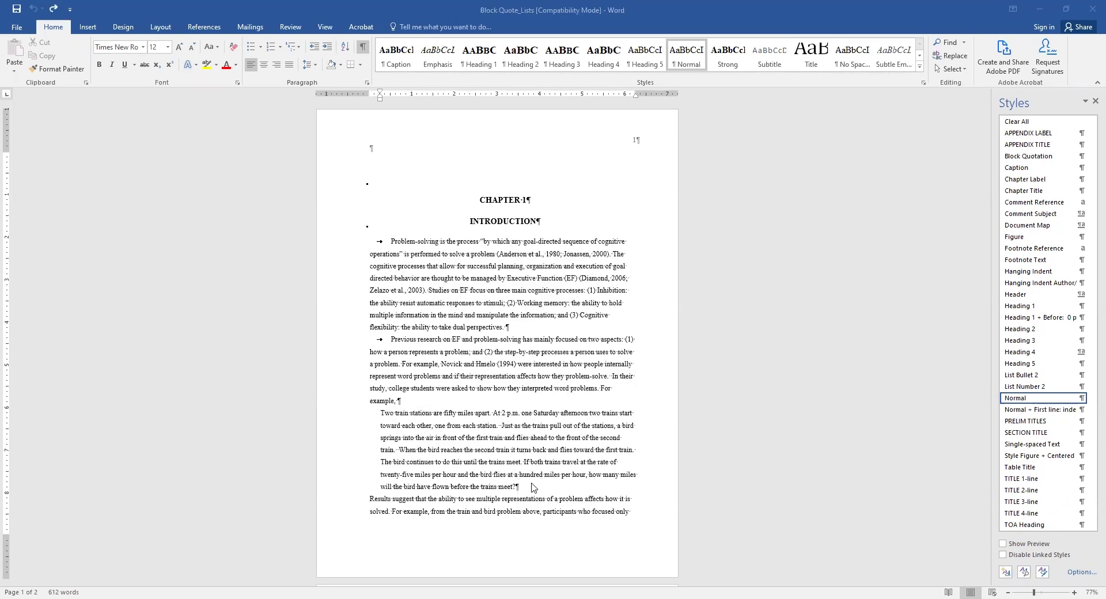
Make the train problem a block quotation and number the three hypotheses with List Number 2.
left_click(1028, 156)
key("ctrl+End")
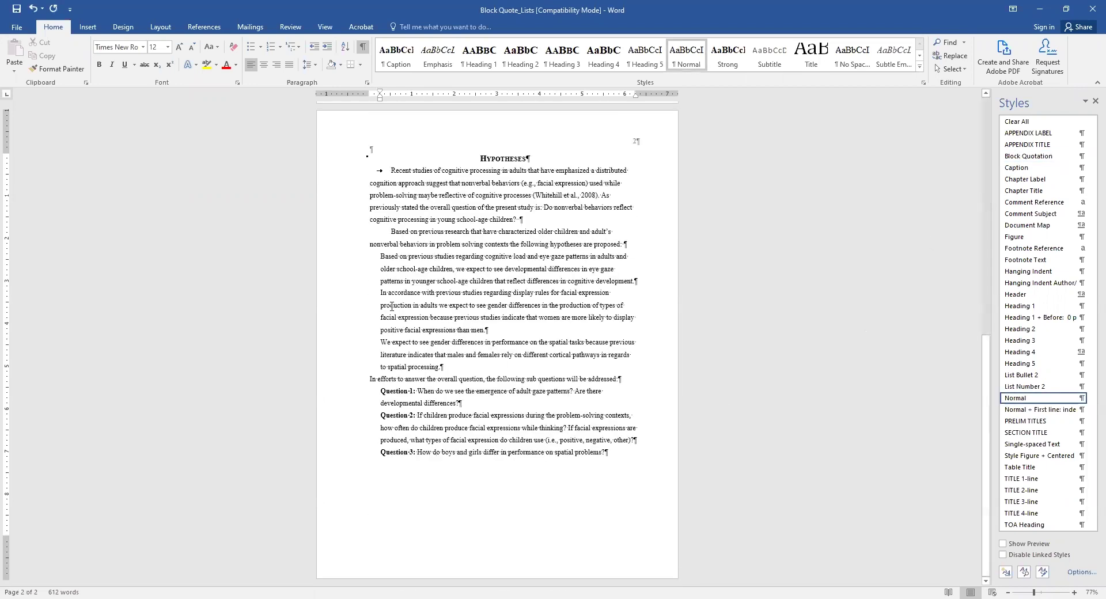
left_click_drag(378, 257, 507, 369)
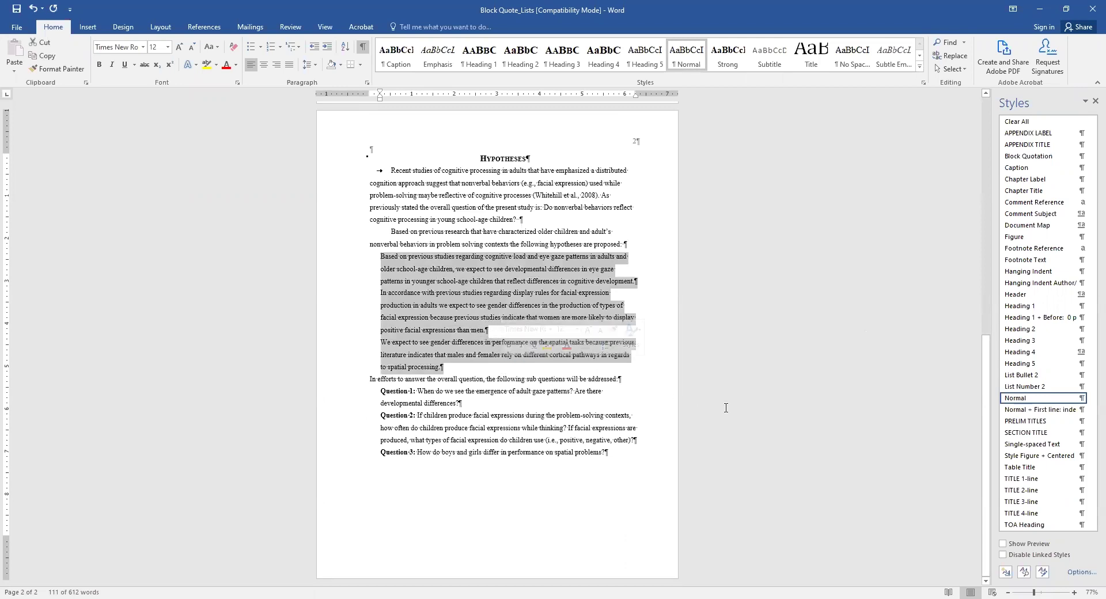
left_click(1024, 387)
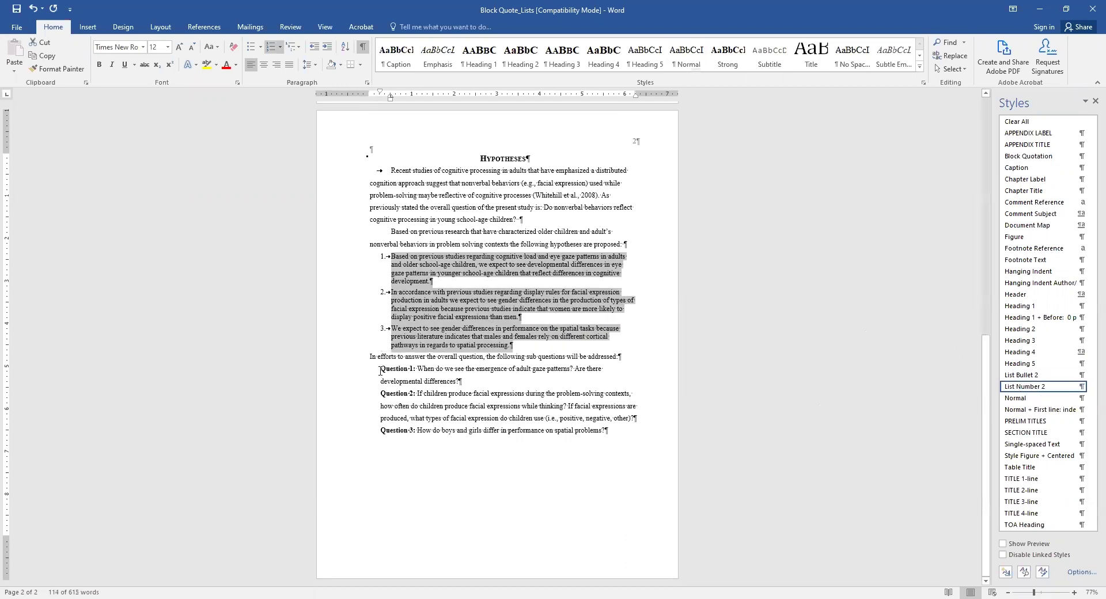
Turn the three questions into List Bullet 2 bulleted items.
left_click_drag(381, 369, 622, 438)
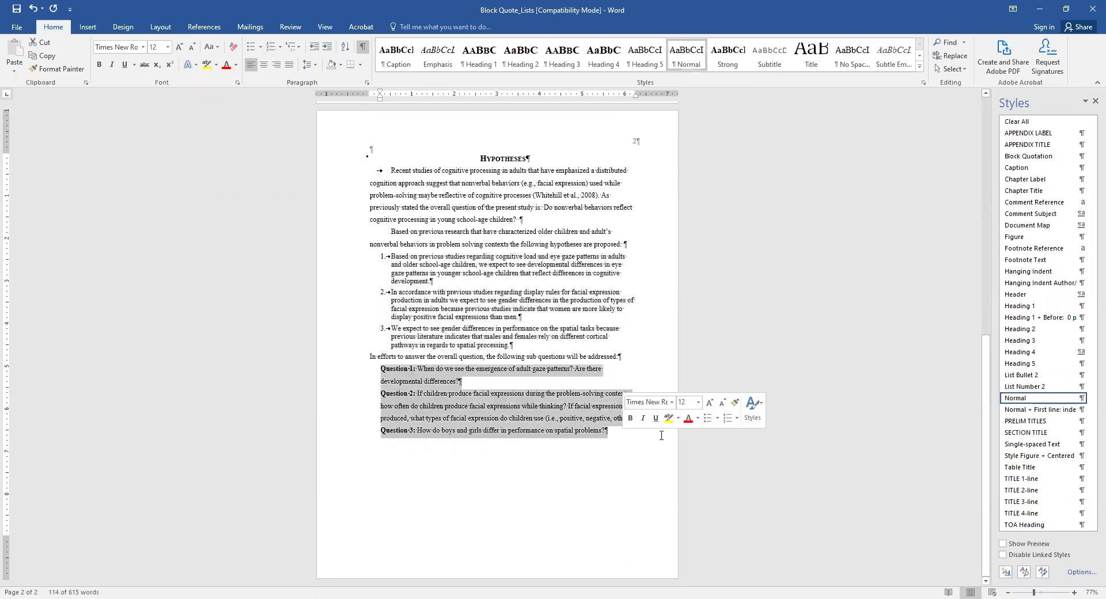
left_click(1014, 377)
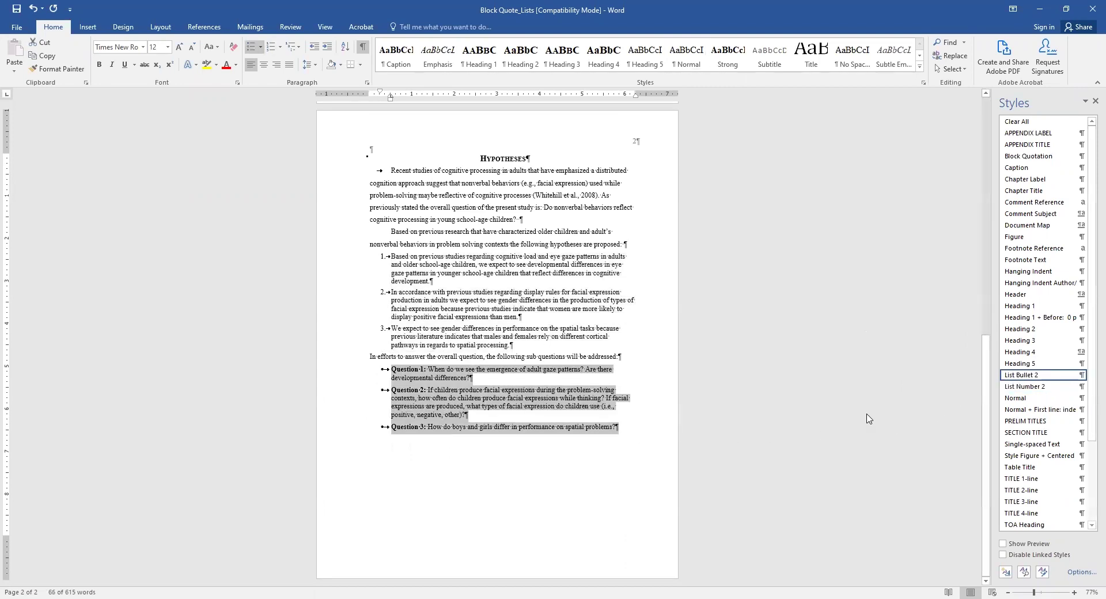
left_click(813, 424)
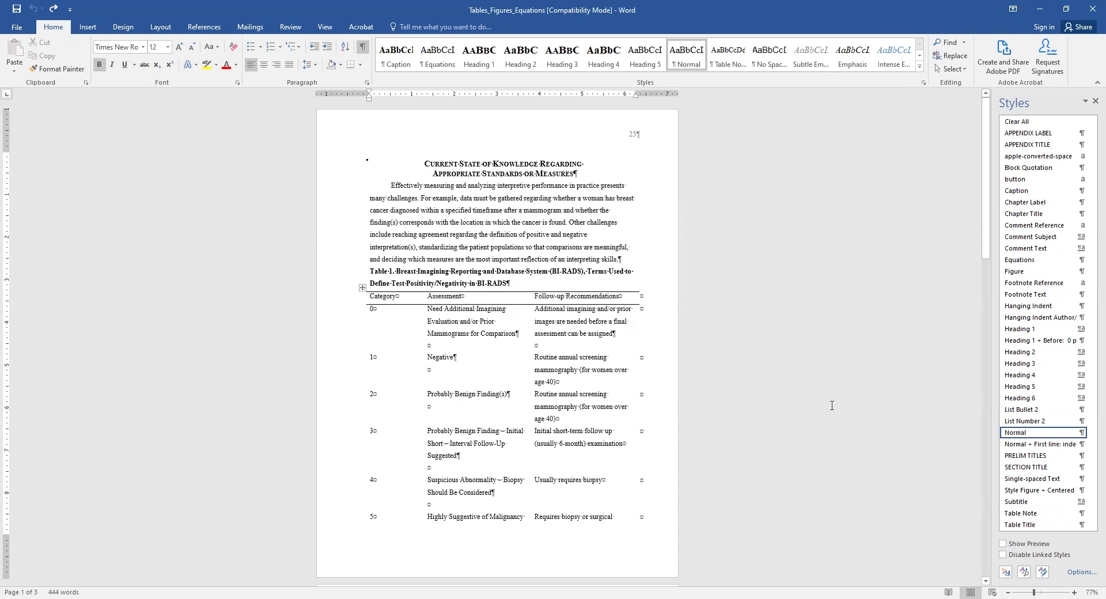
Format the Table 1 caption as a table title.
left_click(1013, 526)
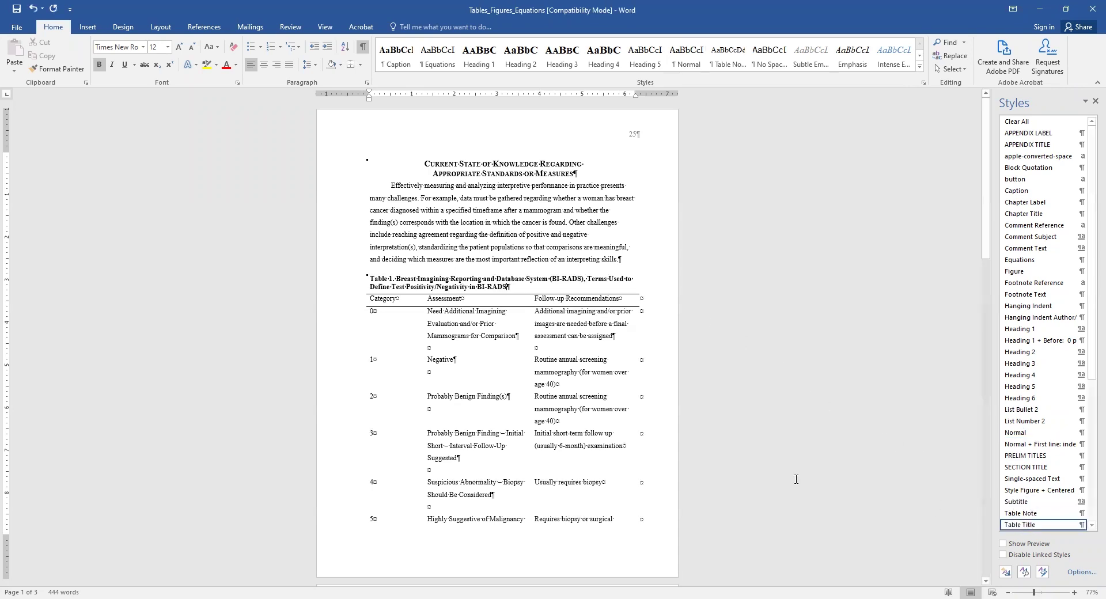
scroll(557, 470, "down", 5)
left_click(556, 470)
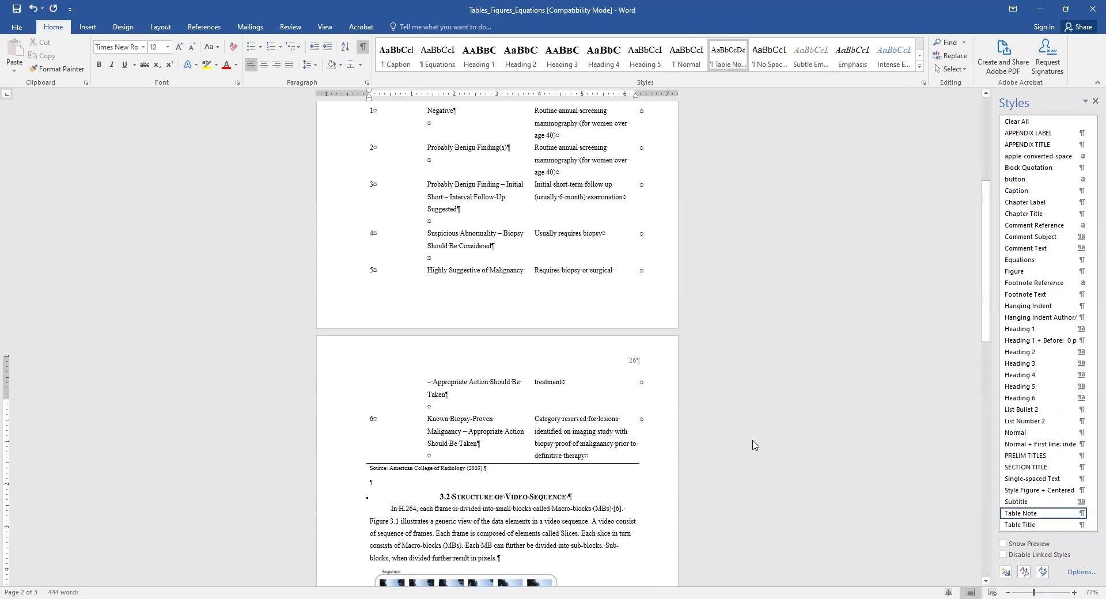
scroll(752, 445, "up", 3)
Apply Single-spaced Text to the whole BI-RADS table body.
left_click(377, 179)
left_click(362, 167)
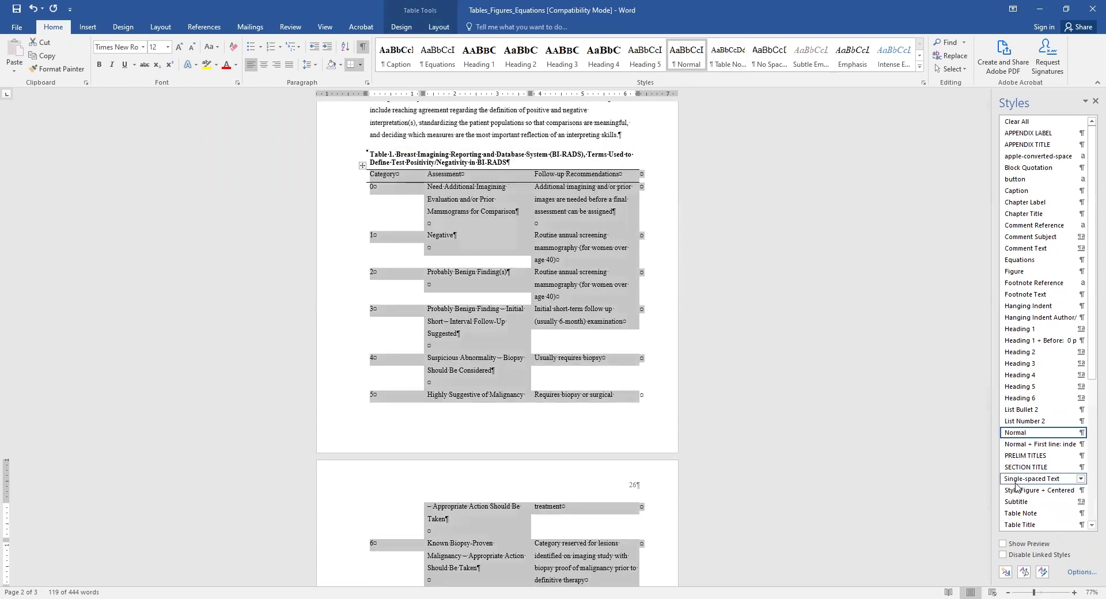
left_click(1017, 483)
left_click(731, 381)
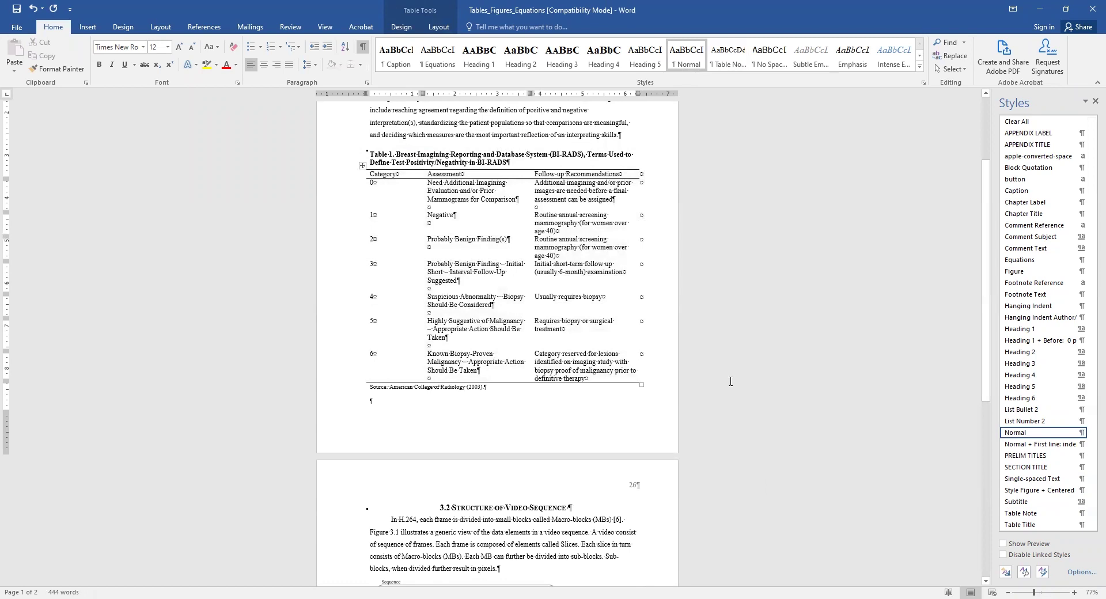
scroll(730, 382, "down", 1)
scroll(731, 383, "down", 3)
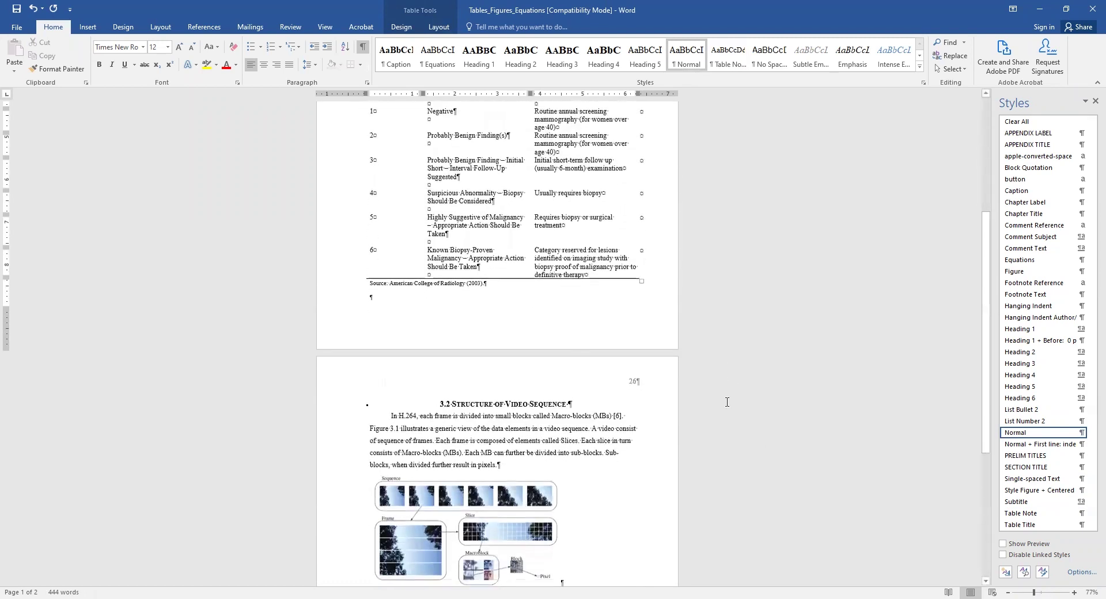
scroll(724, 403, "down", 2)
scroll(725, 409, "down", 2)
Centre the Figure 3.1 image with the Figure style.
scroll(692, 418, "down", 2)
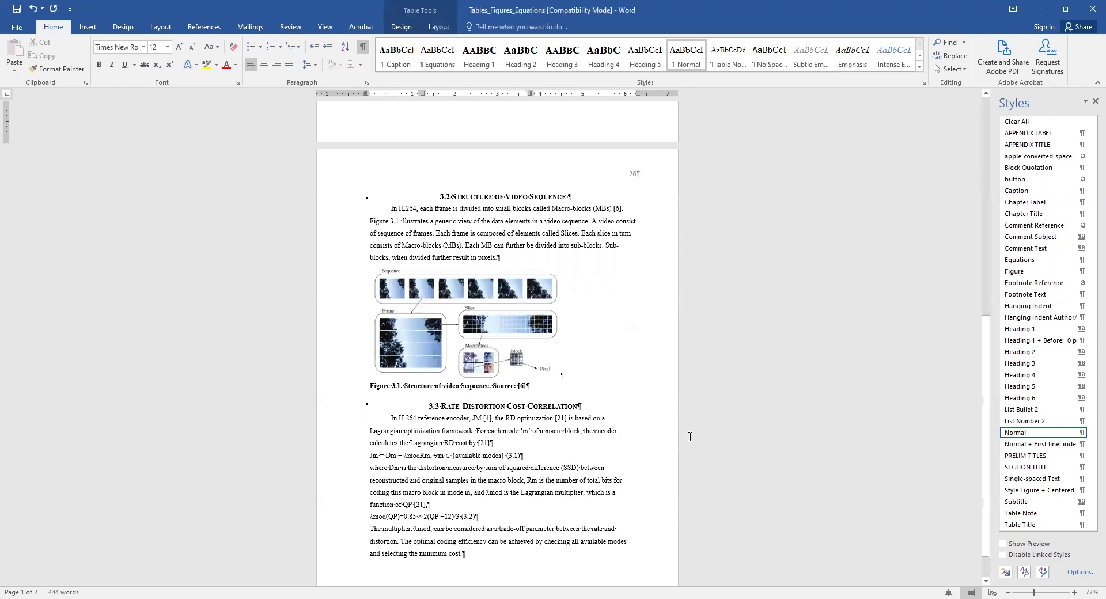
left_click(572, 377)
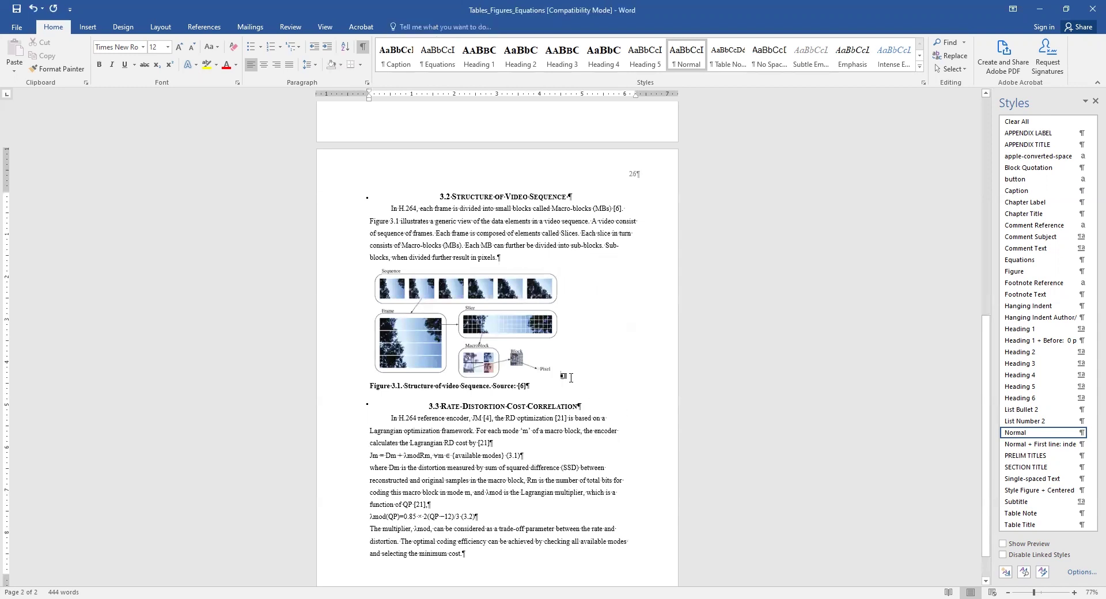
left_click(1030, 273)
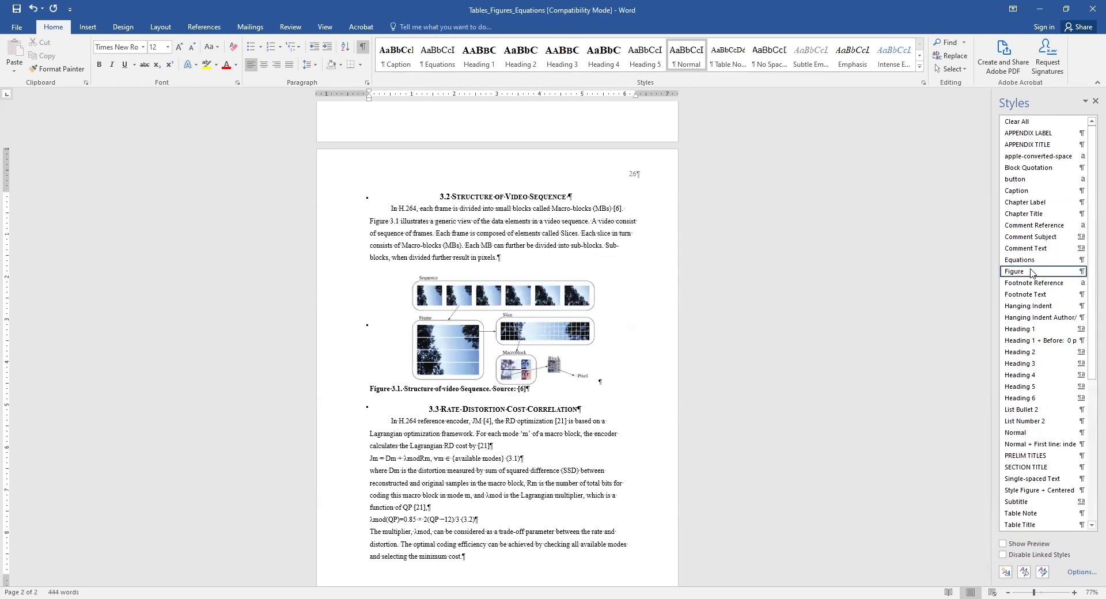
Give the Figure 3.1 caption Caption style and indent it under the figure.
left_click(542, 389)
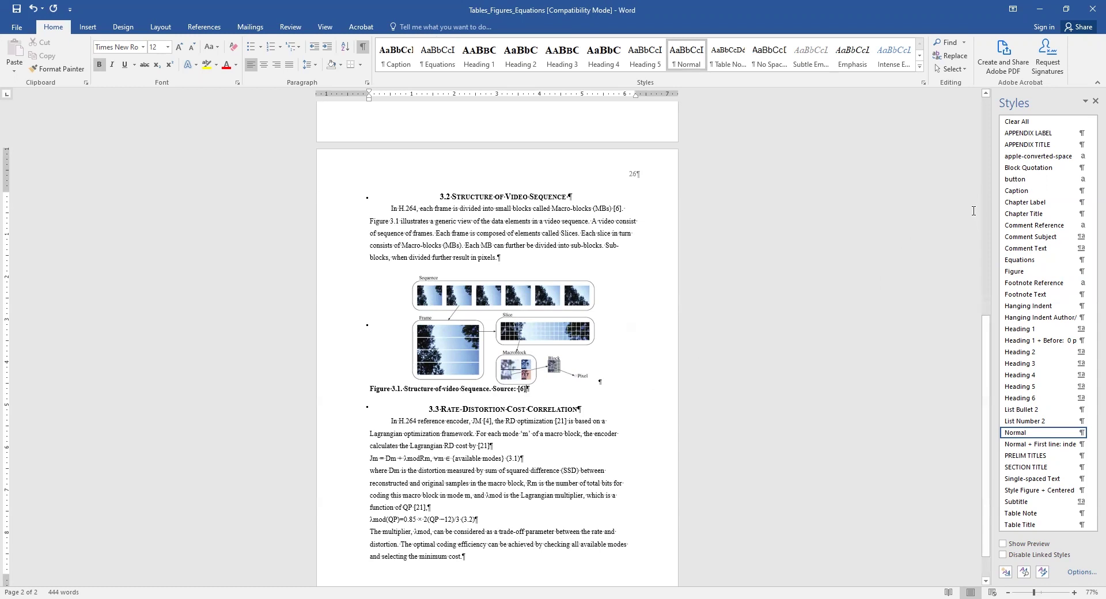
left_click(1016, 190)
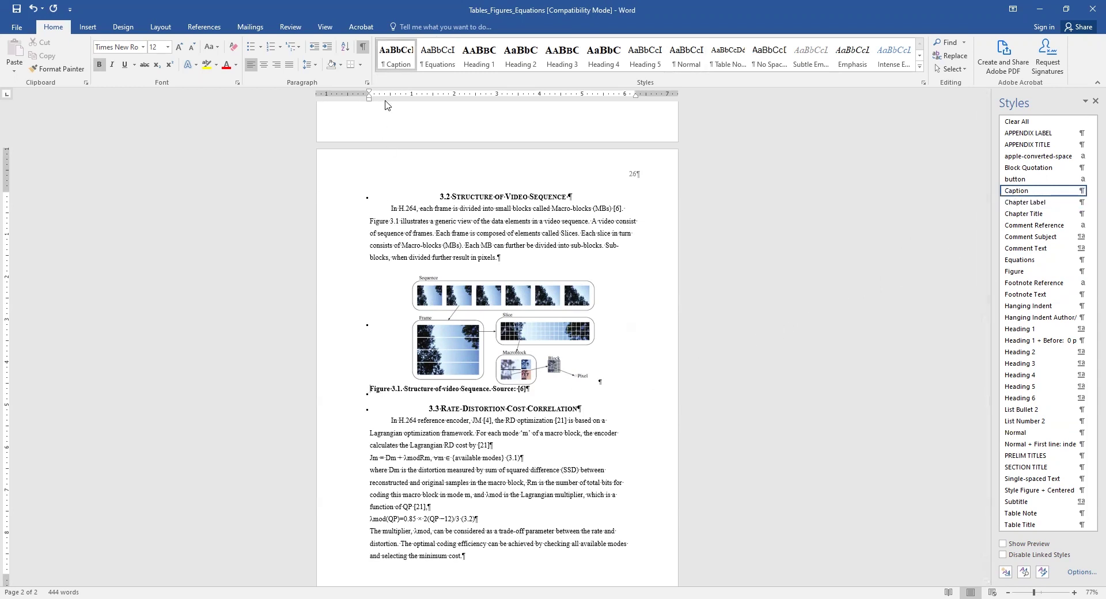
left_click_drag(371, 100, 371, 101)
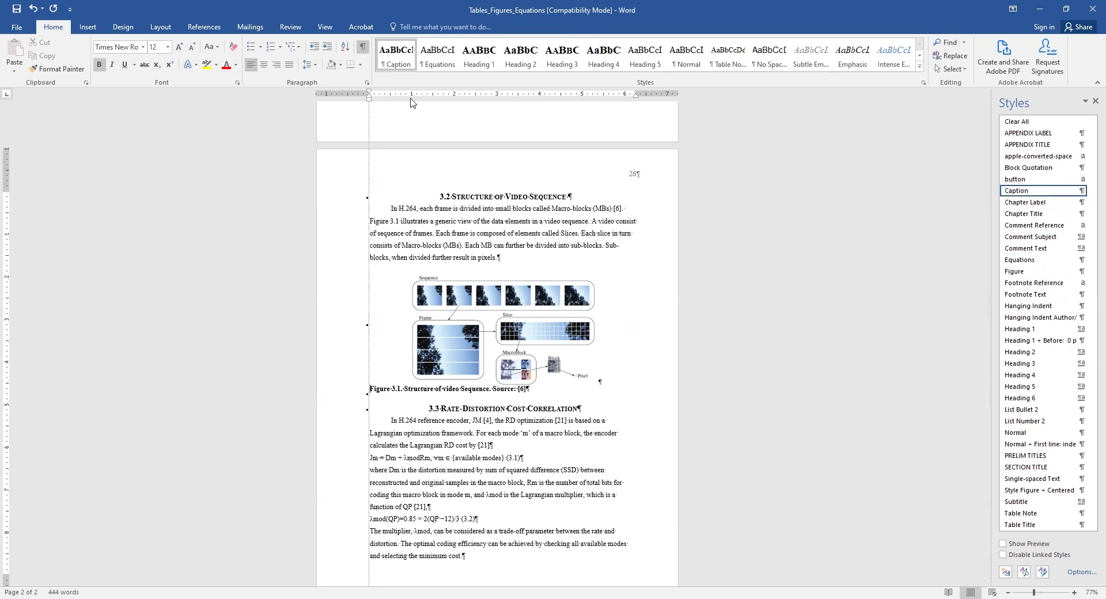
left_click_drag(412, 102, 412, 102)
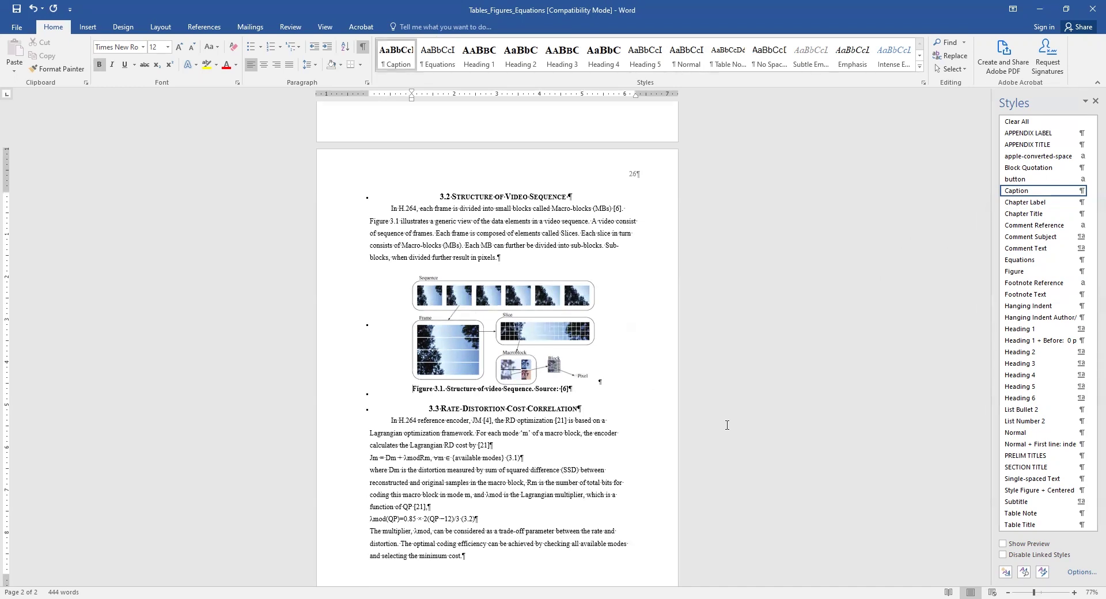
Style equation 3.1 as Equations, centred with (3.1) tabbed to the right margin.
scroll(576, 420, "down", 1)
left_click(538, 417)
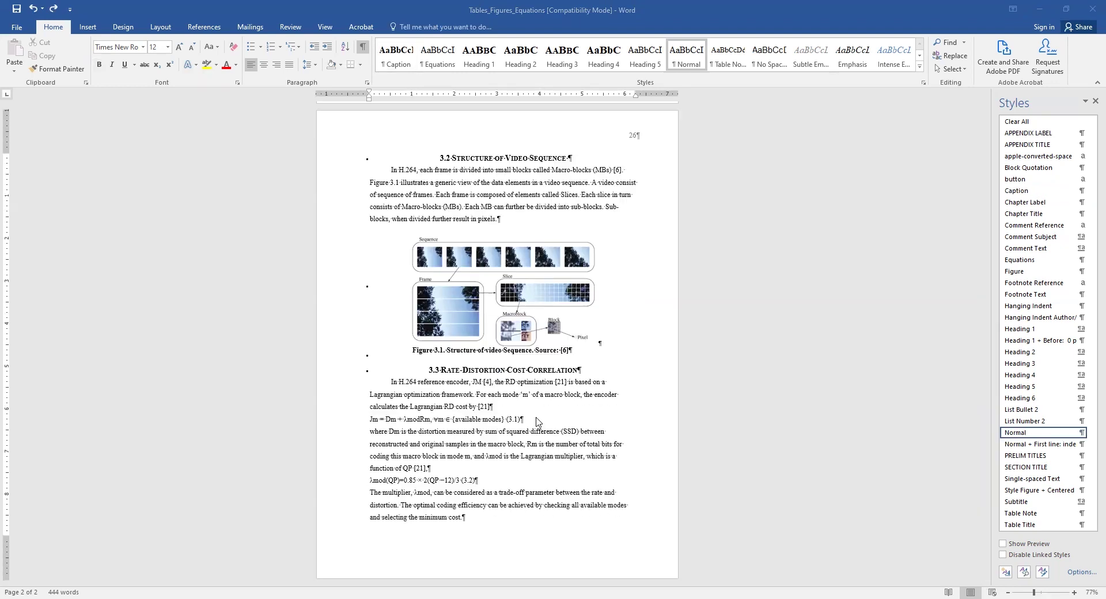
left_click(1025, 260)
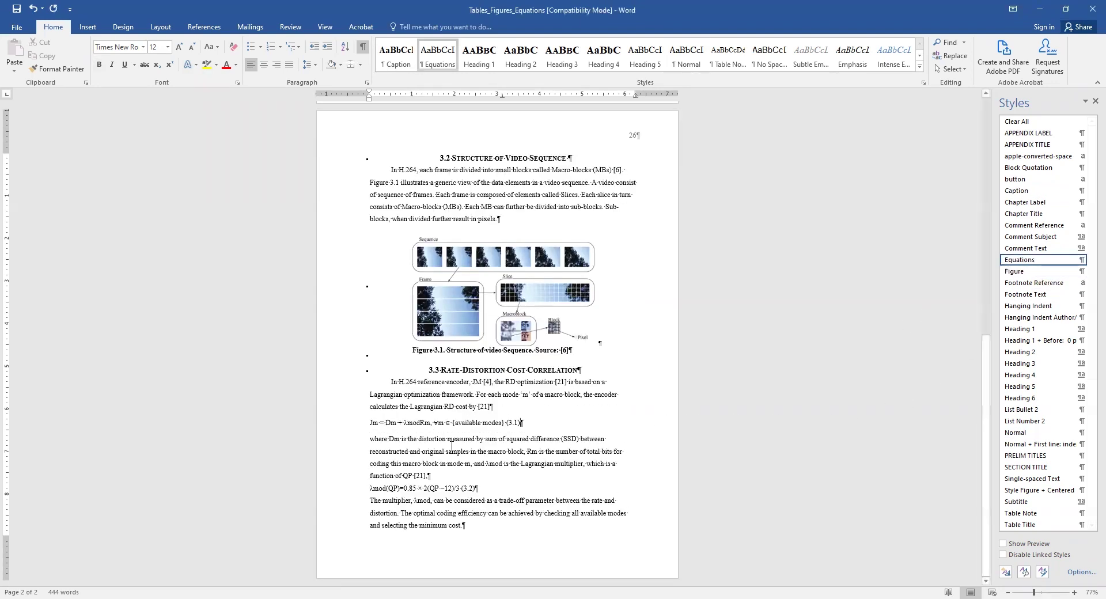
left_click(369, 423)
key("Tab")
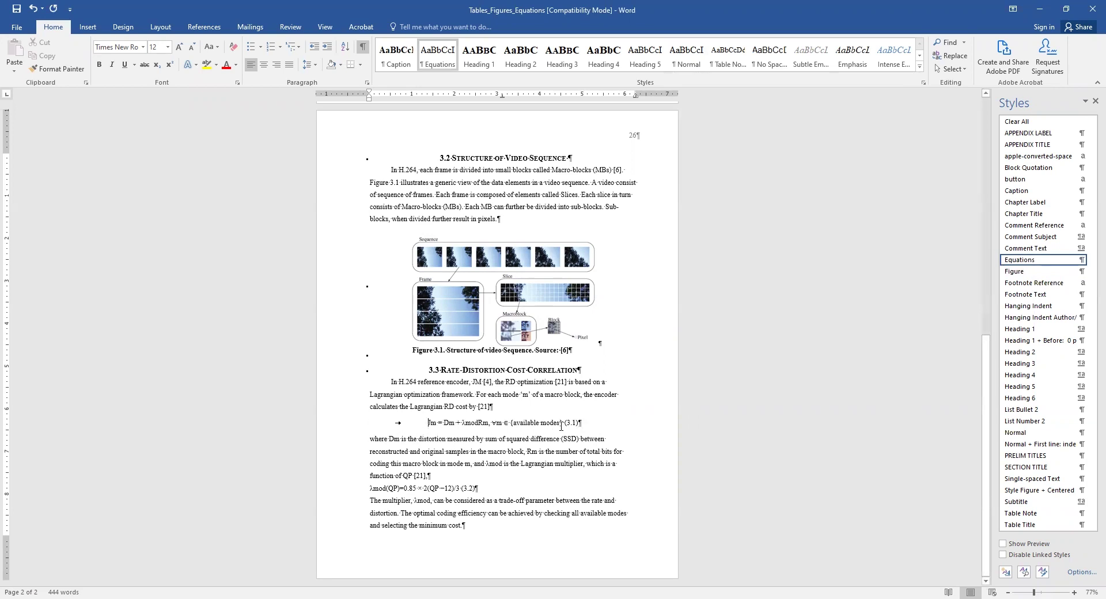
left_click(565, 423)
key("Tab")
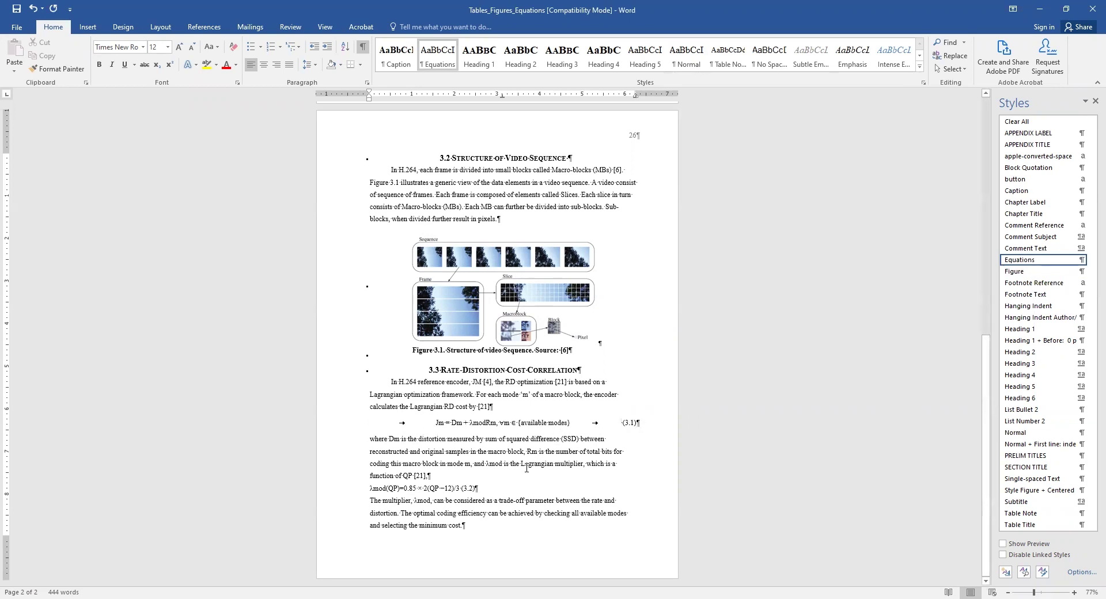
Style the λmod equation as Equations, centred with (3.2) at the right margin.
left_click(726, 445)
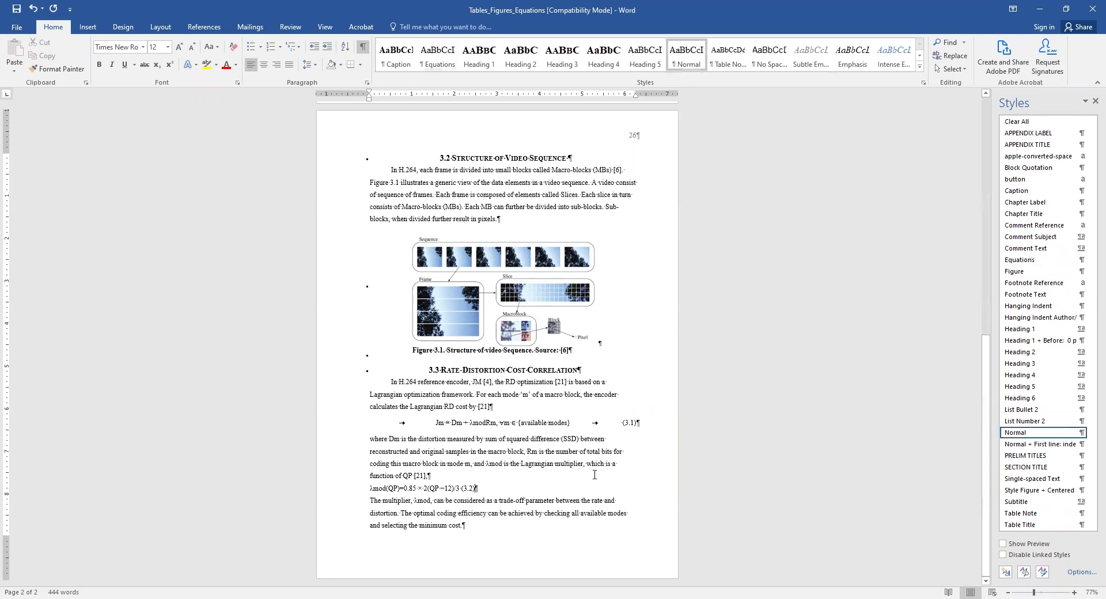
left_click(1018, 260)
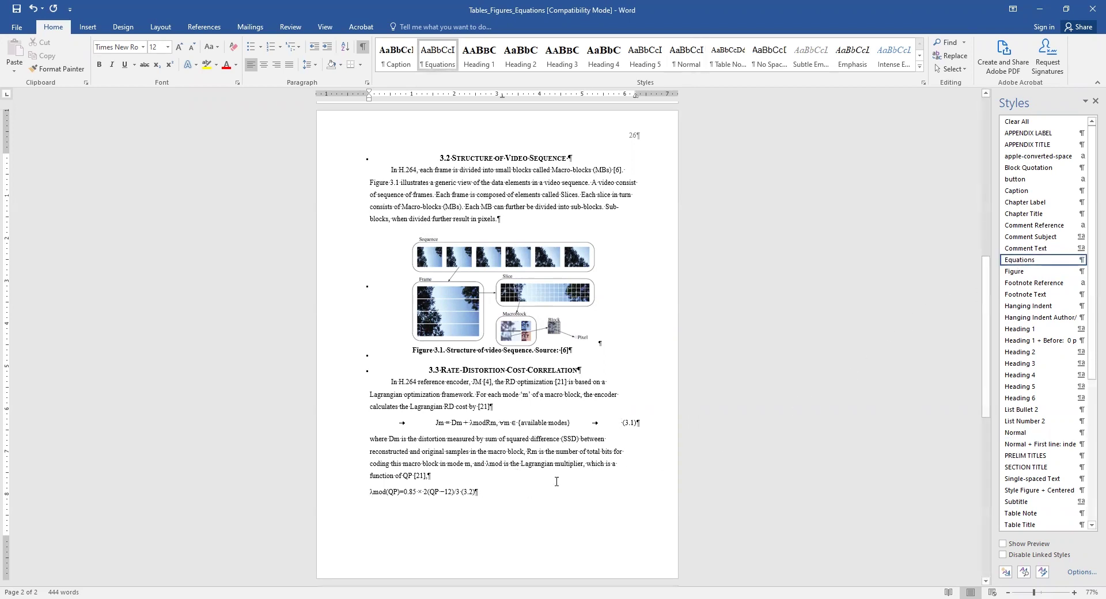
key("Tab")
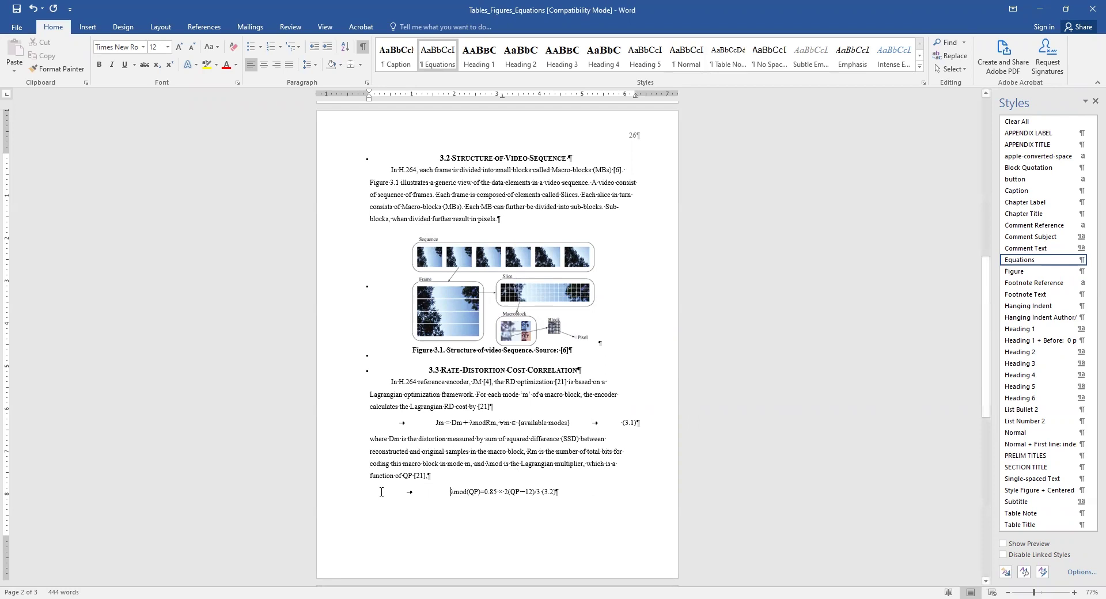
left_click(540, 491)
key("Tab")
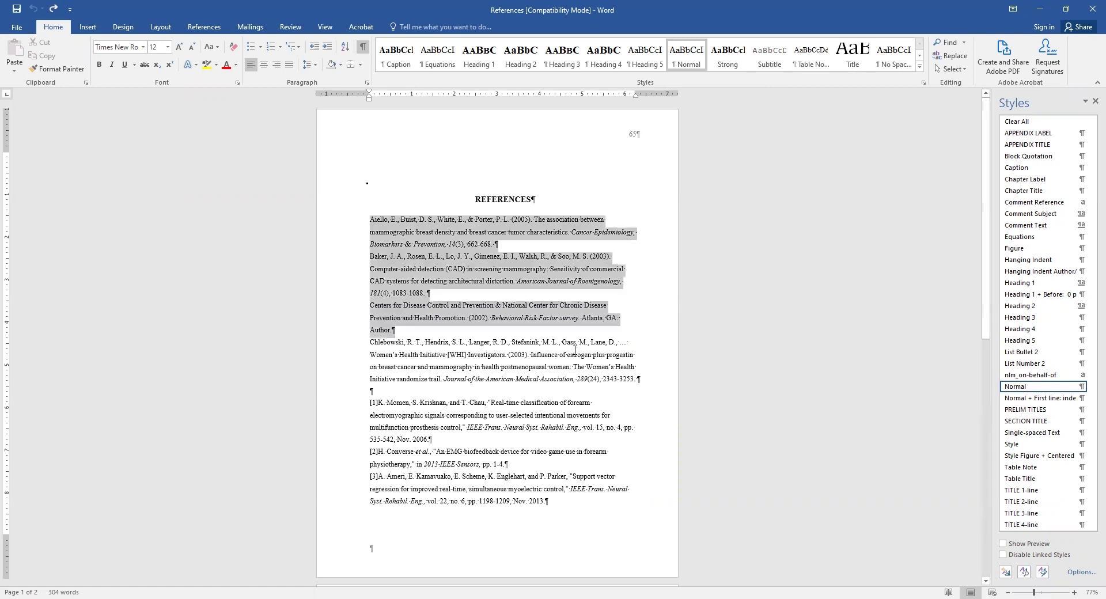
Apply Hanging Indent to the Aiello–Chlebowski references and Hanging Indent Author to [1]–[24].
left_click_drag(370, 219, 638, 380)
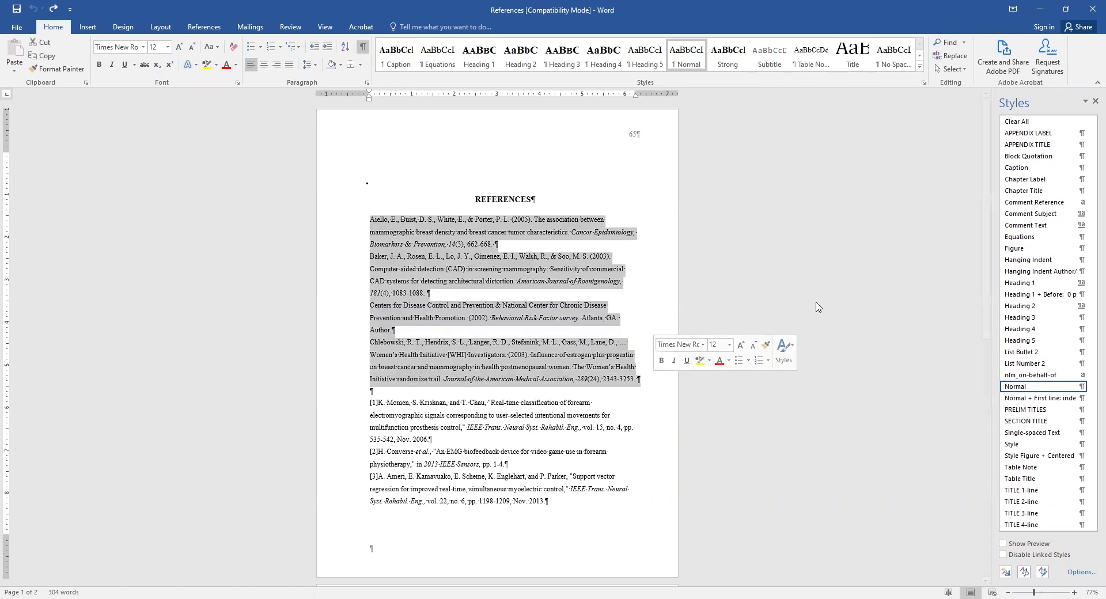
left_click(1020, 260)
scroll(640, 338, "down", 3)
scroll(639, 338, "down", 1)
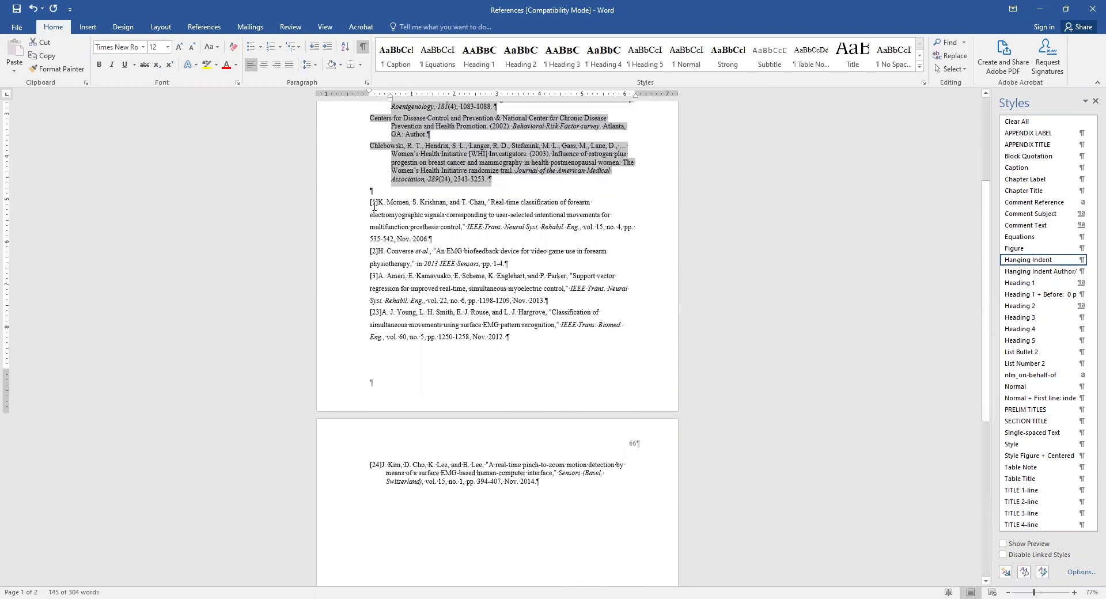
left_click_drag(370, 202, 598, 484)
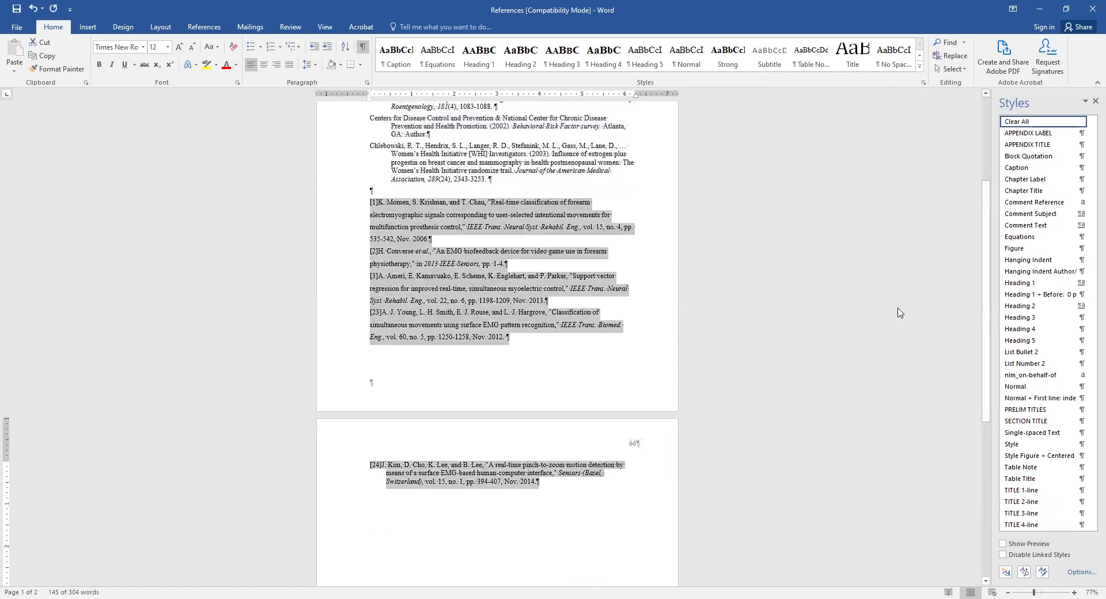
left_click(1015, 273)
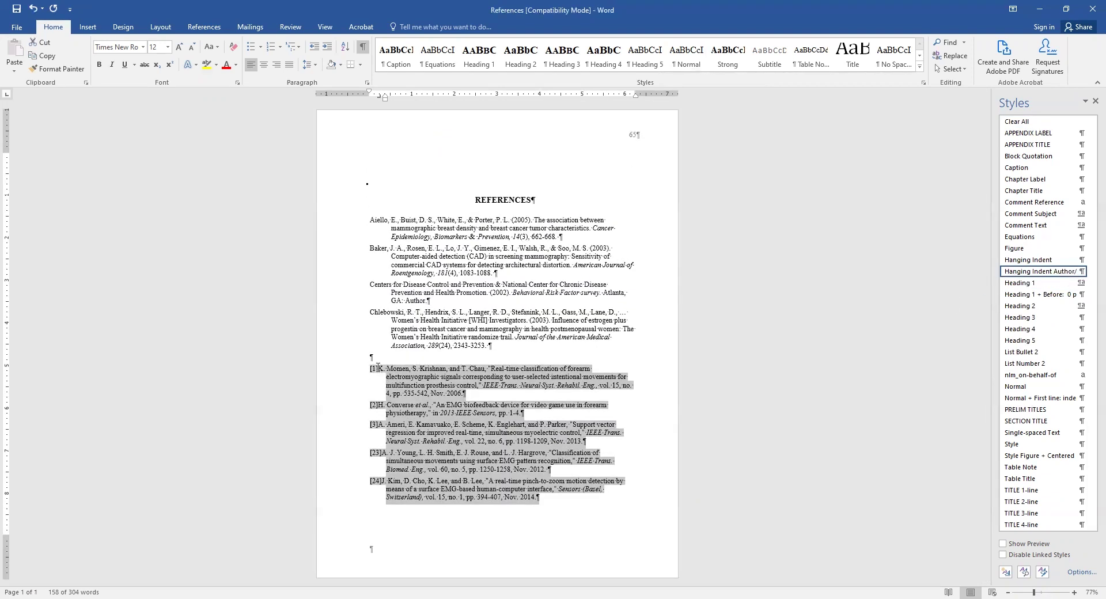
Insert a tab after the bracketed numbers [1], [2], [3], [23] and [24].
left_click(398, 397)
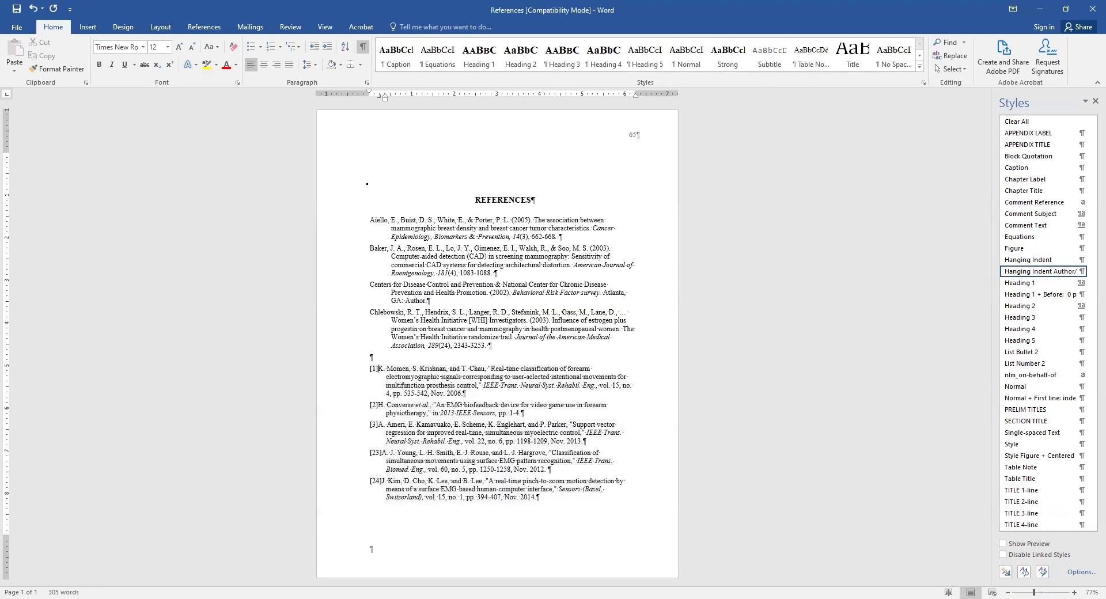
key("Tab")
left_click(379, 406)
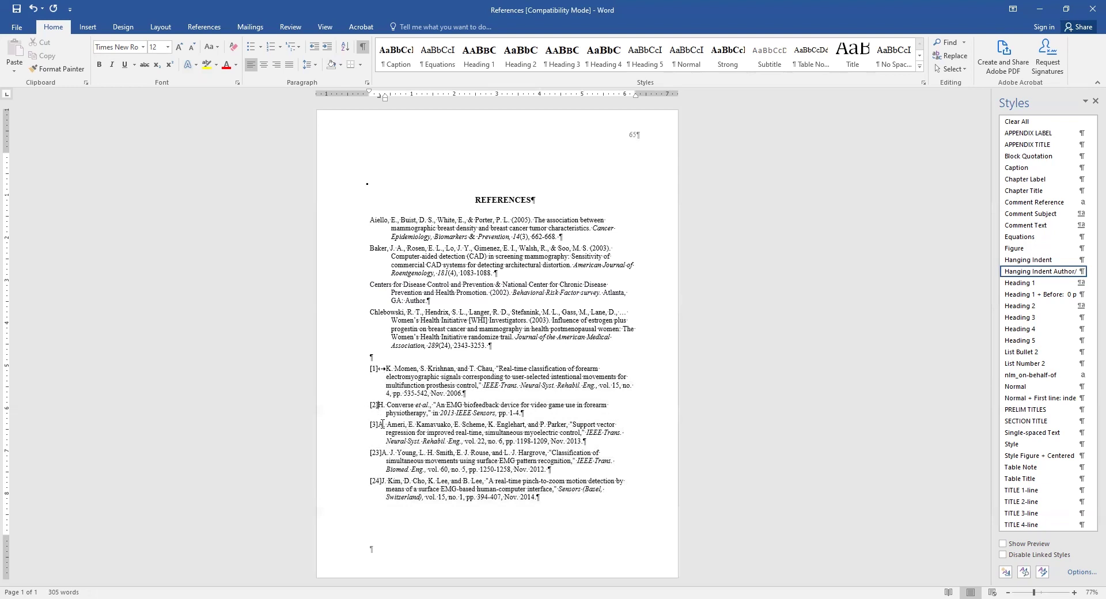
key("Tab")
left_click(378, 425)
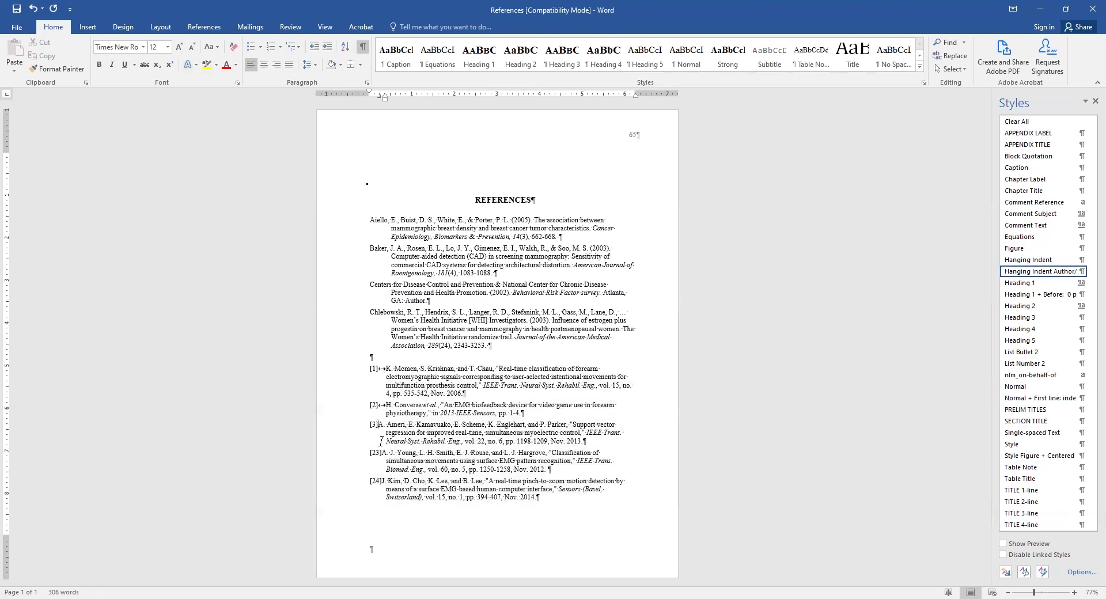
key("Tab")
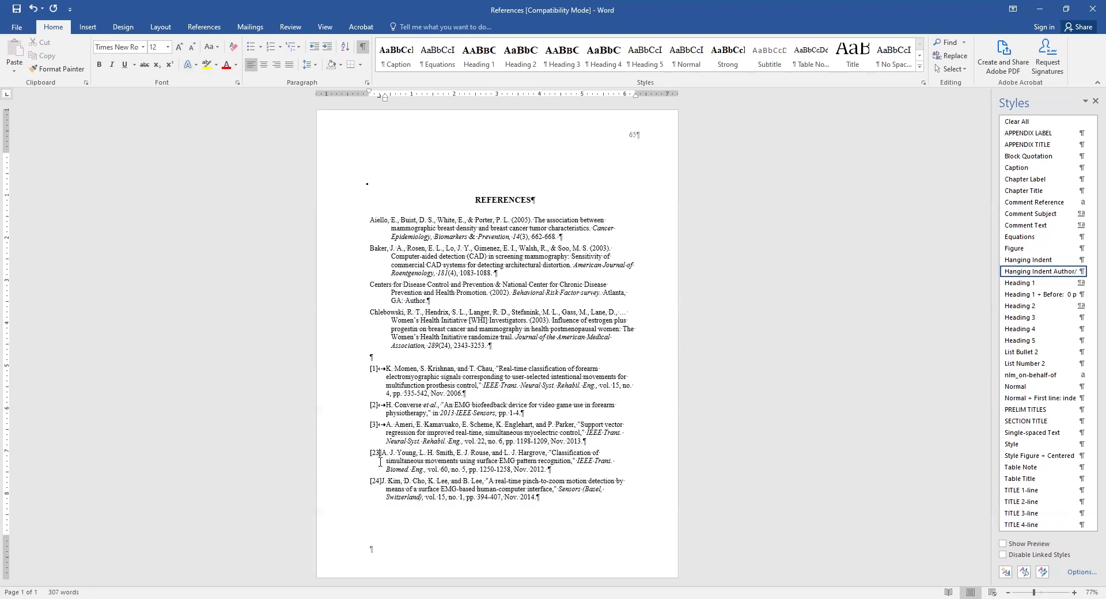
left_click(381, 452)
key("Tab")
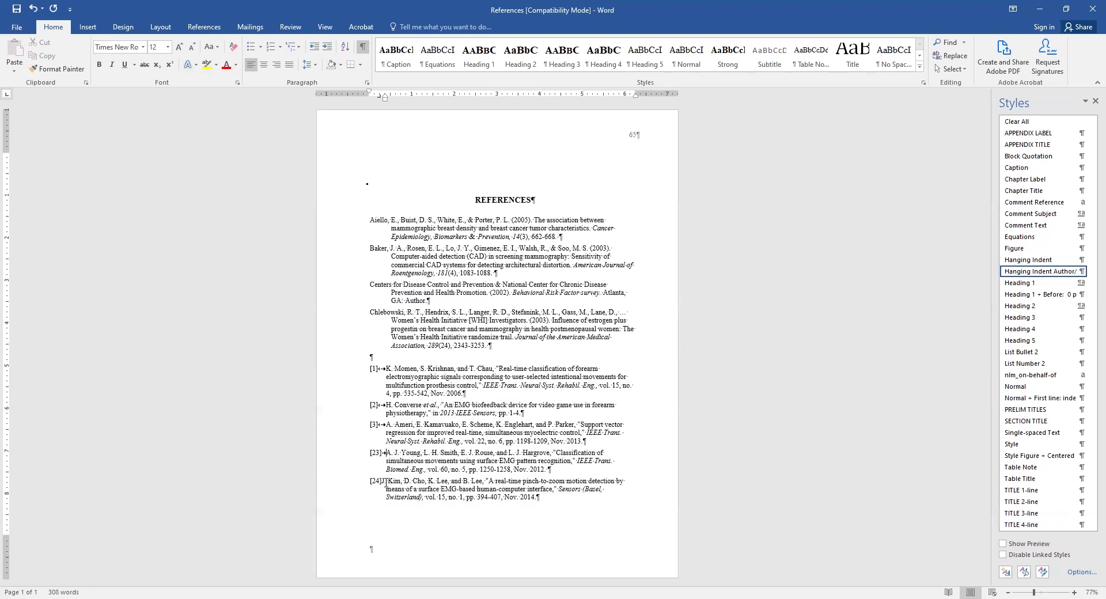
key("Tab")
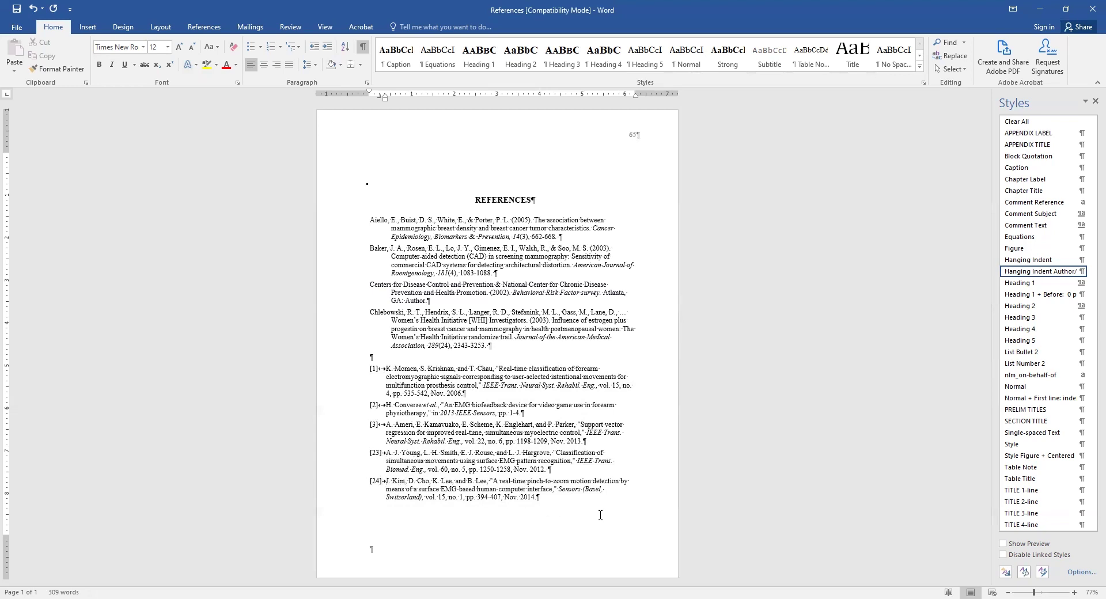